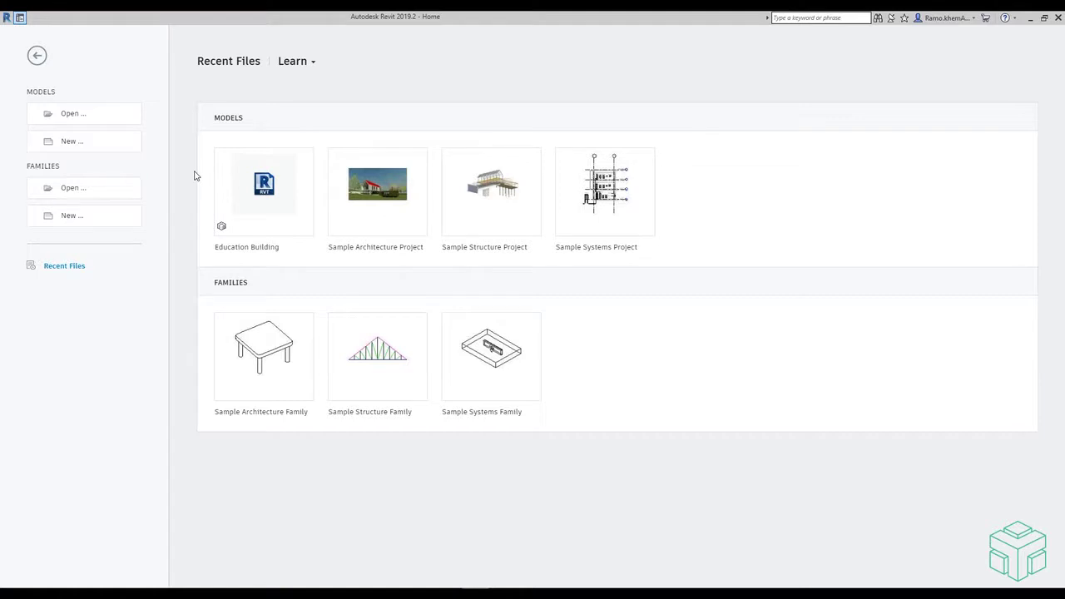
- Open Education Building.rvt from 01_Revit Central as a new local copy, timestamping the existing copy
{"action": "left_click", "coordinate": [73, 114]}
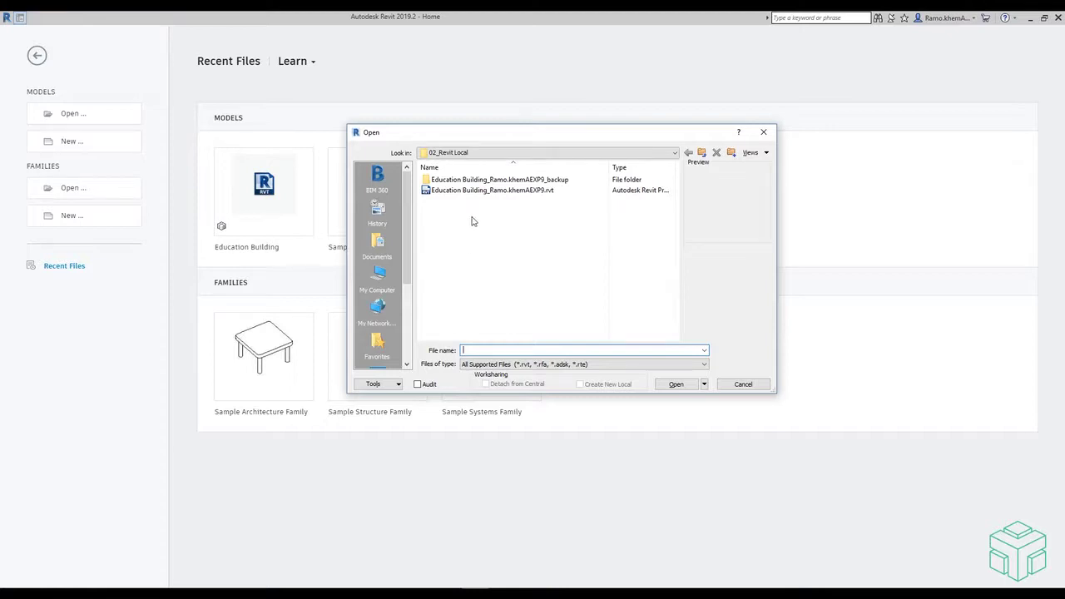
{"action": "left_click", "coordinate": [701, 153]}
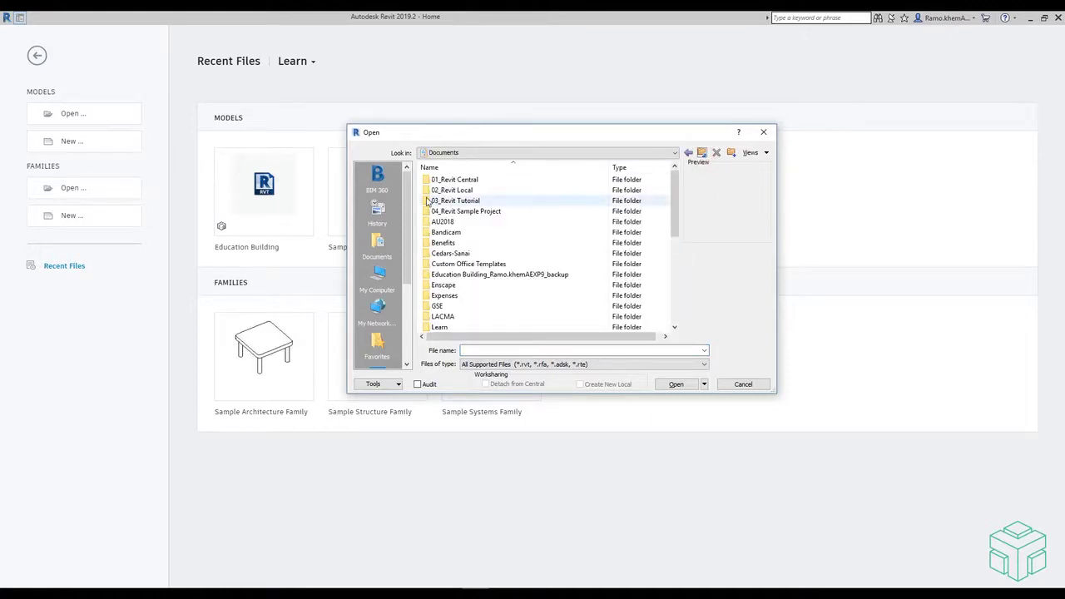
{"action": "double_click", "coordinate": [454, 179]}
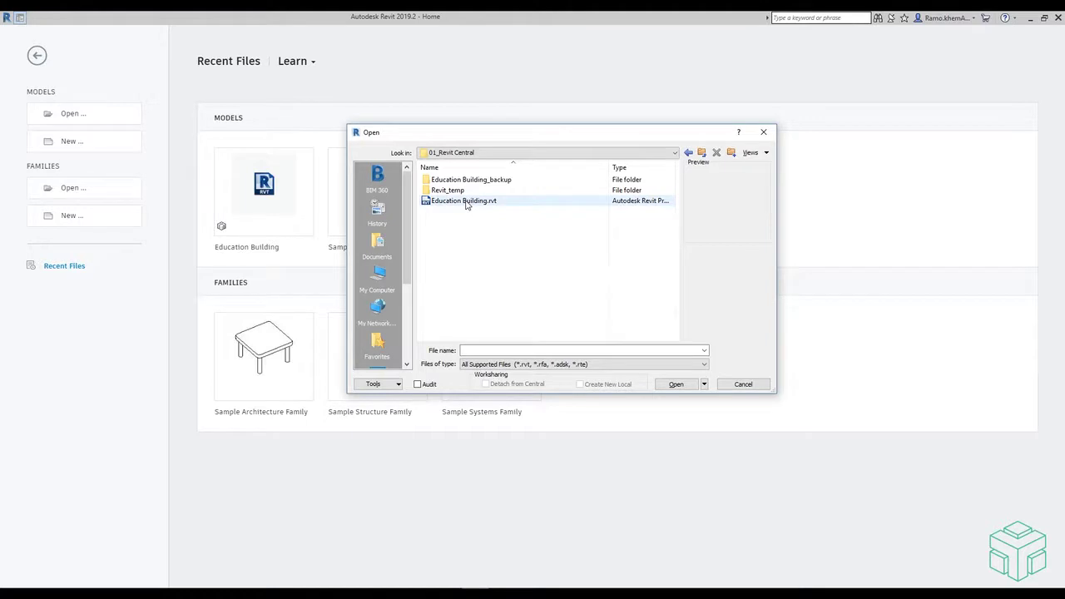
{"action": "left_click", "coordinate": [464, 203]}
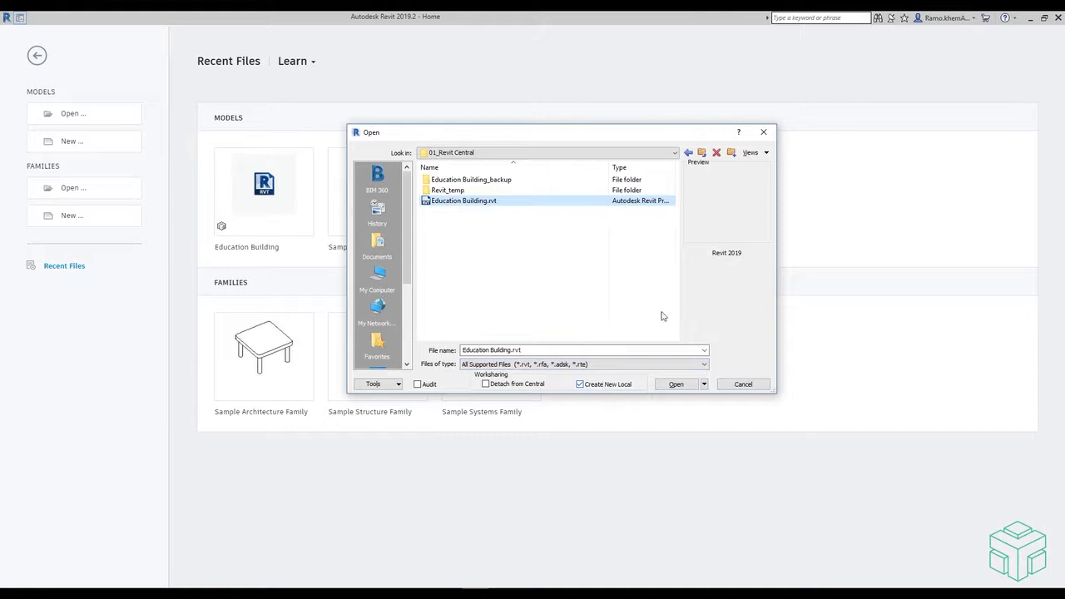
{"action": "left_click", "coordinate": [678, 387]}
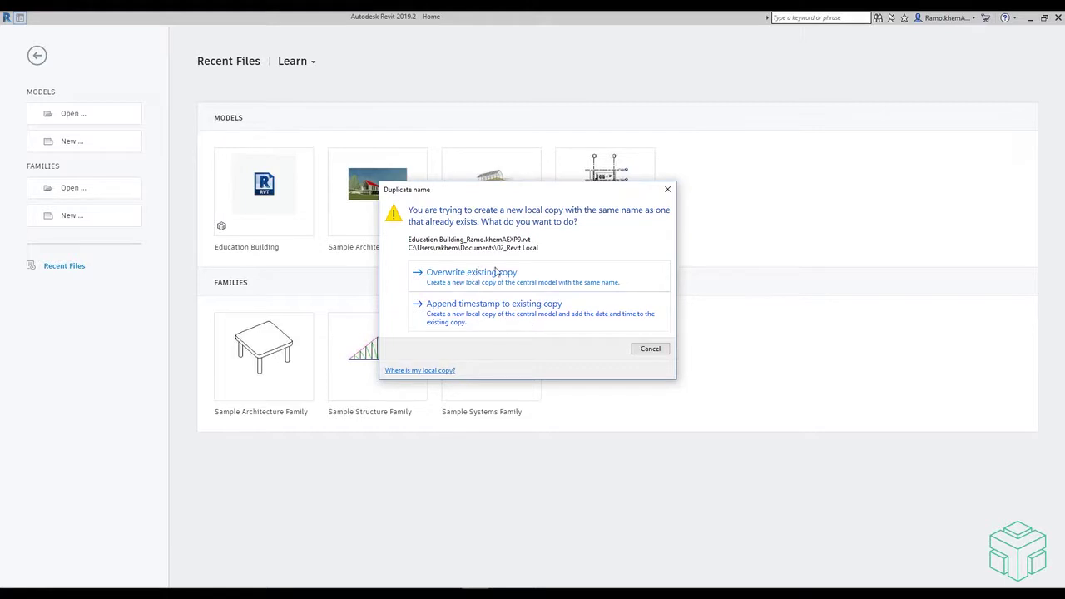
{"action": "left_click", "coordinate": [492, 320]}
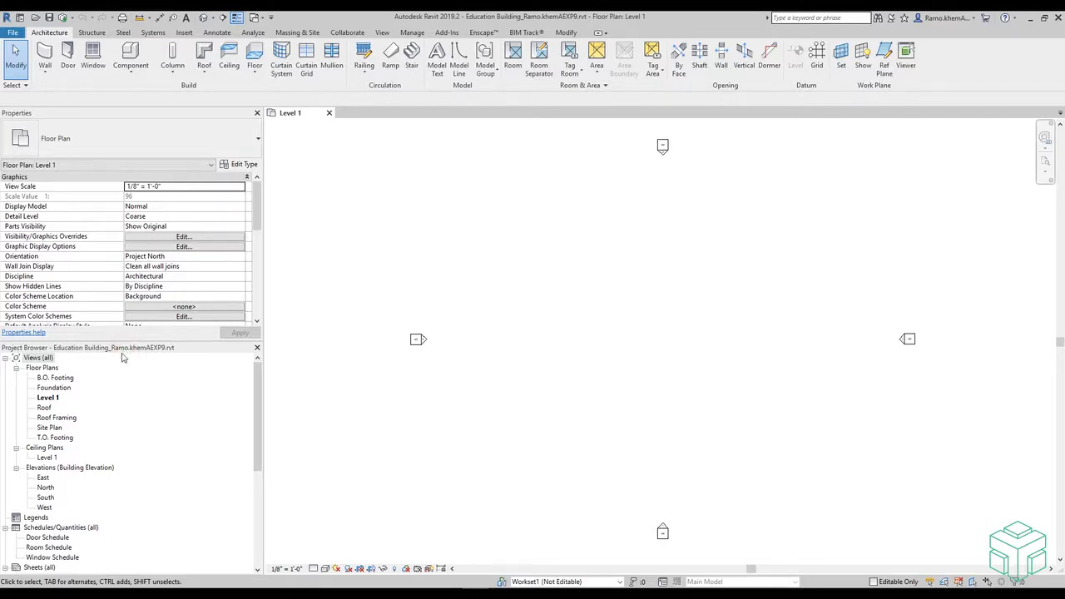
- Scroll the Project Browser and open the A1 - First Floor sheet
{"action": "scroll", "coordinate": [150, 419], "scroll_direction": "down", "scroll_amount": 3}
{"action": "scroll", "coordinate": [151, 418], "scroll_direction": "down", "scroll_amount": 4}
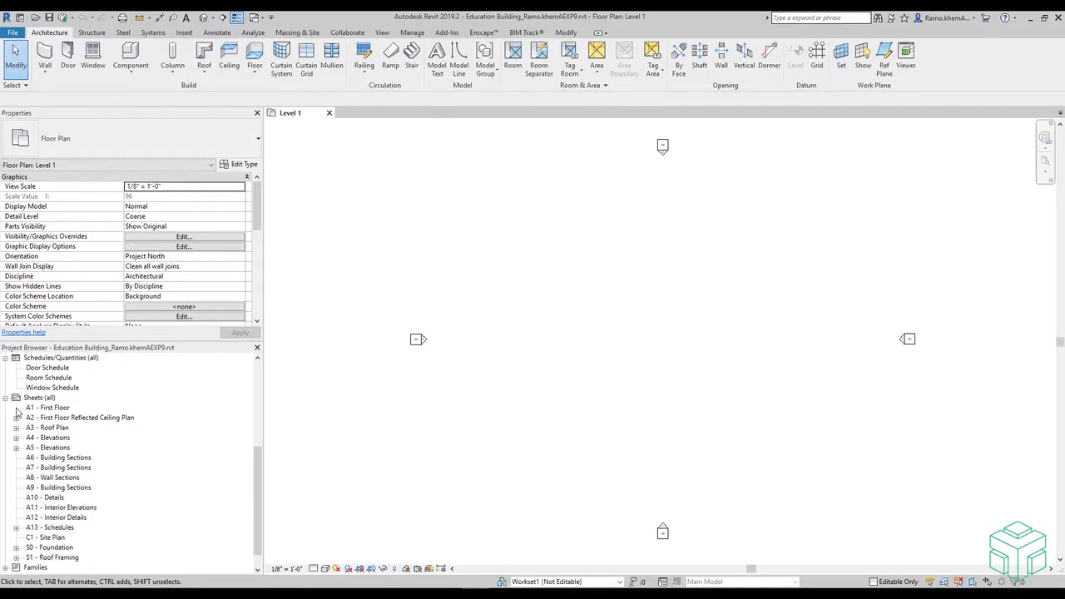
{"action": "double_click", "coordinate": [59, 409]}
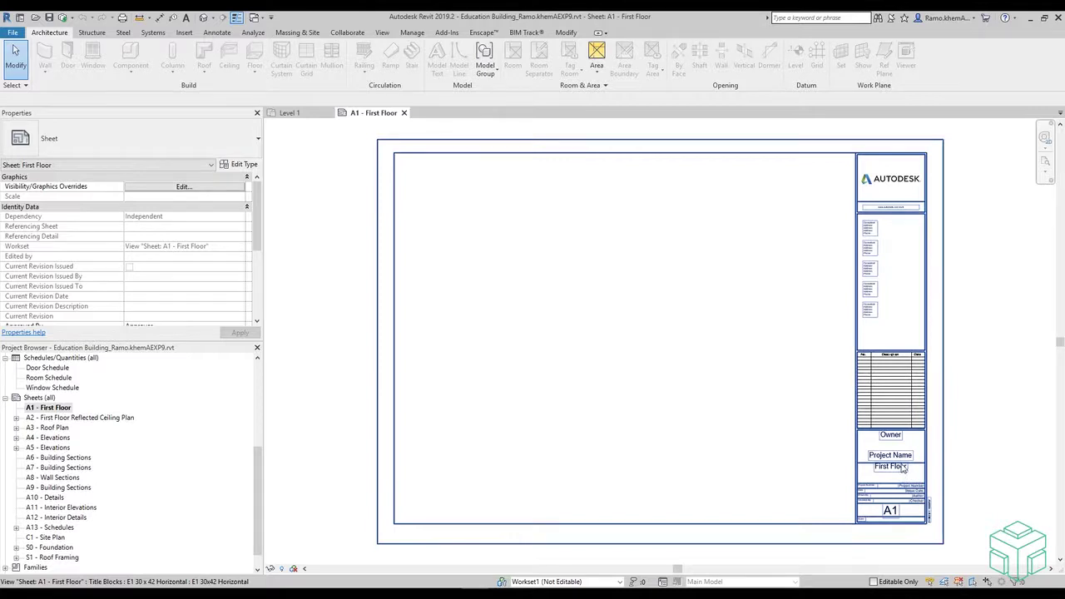
- Enter the client's name in the title block's Owner label
{"action": "scroll", "coordinate": [903, 469], "scroll_direction": "up", "scroll_amount": 5}
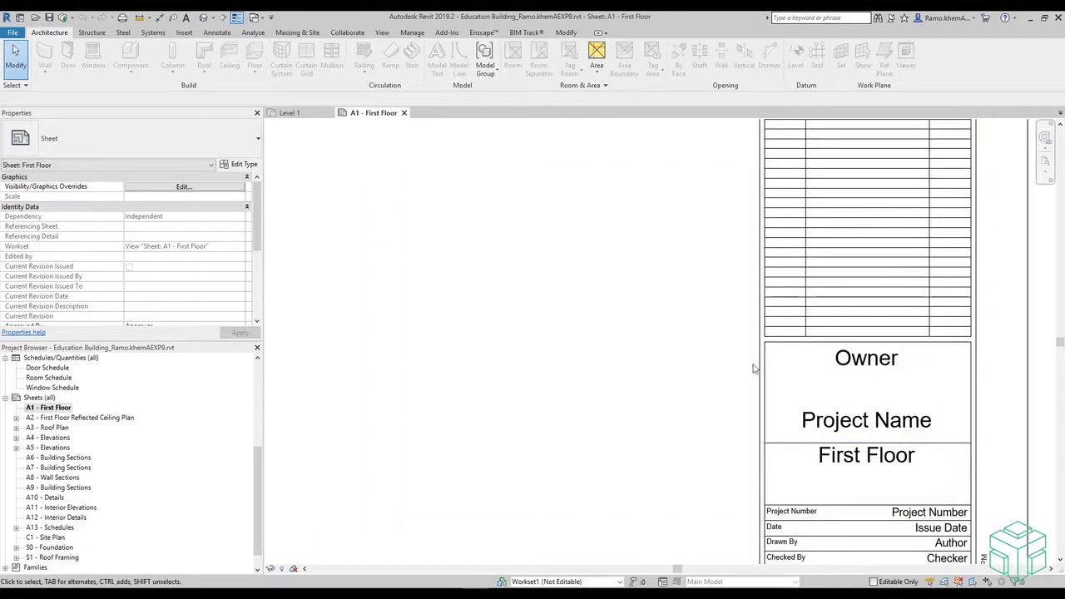
{"action": "left_click", "coordinate": [854, 366]}
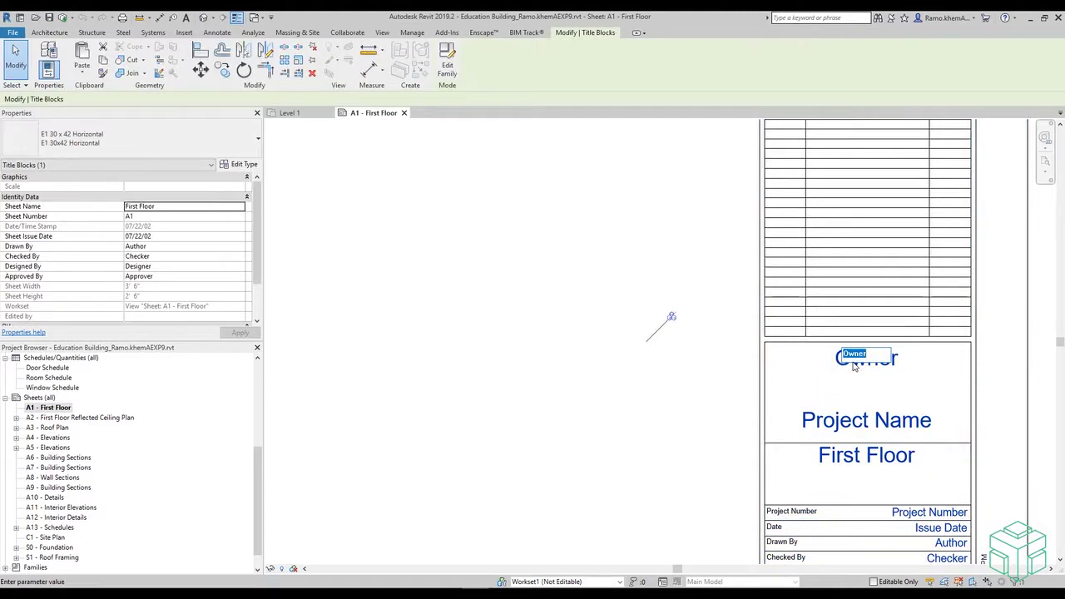
{"action": "left_click", "coordinate": [705, 404]}
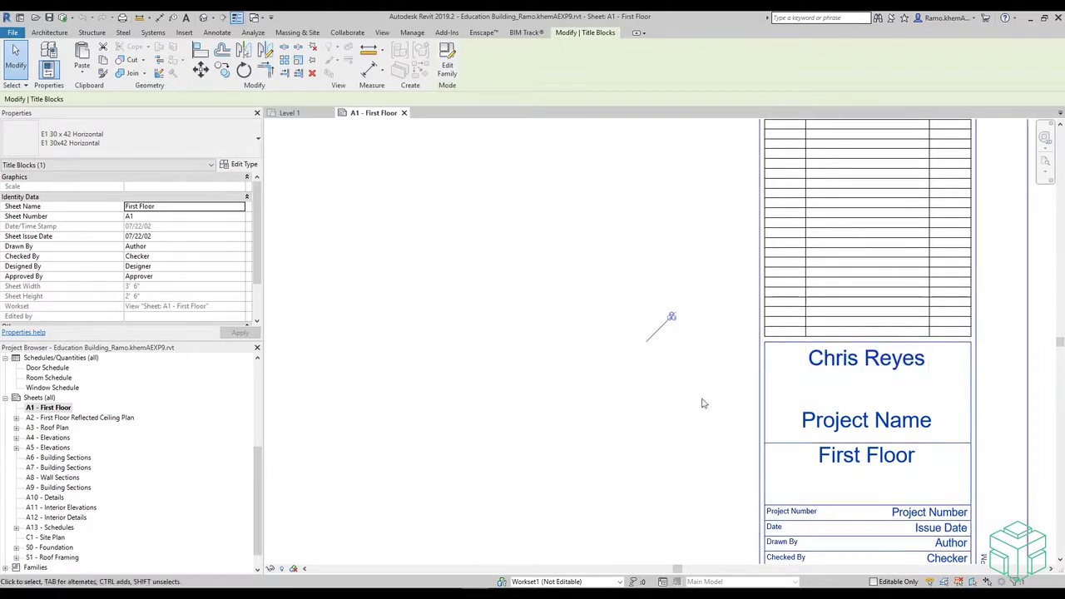
- Replace the title block's Project Name placeholder with 'Education Building'
{"action": "left_click", "coordinate": [849, 427]}
{"action": "left_click", "coordinate": [893, 427]}
{"action": "left_click_drag", "start_coordinate": [892, 427], "coordinate": [835, 429]}
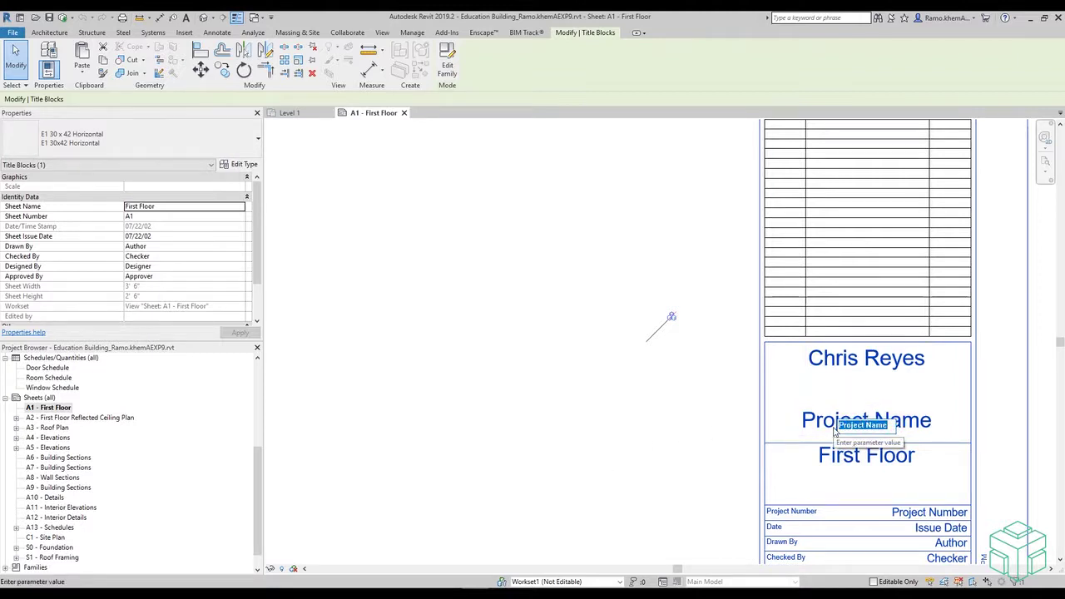
{"action": "type", "text": "Education "}
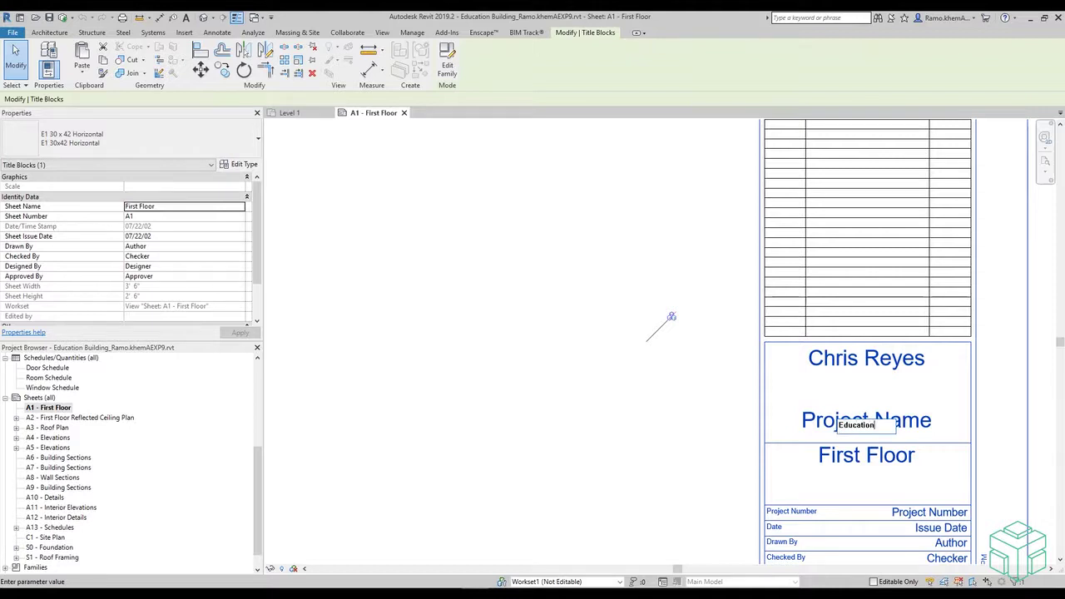
{"action": "type", "text": "Building"}
{"action": "left_click", "coordinate": [671, 428]}
- Set the title block's Project Number to 001-9564 and deselect the title block
{"action": "scroll", "coordinate": [672, 420], "scroll_direction": "down", "scroll_amount": 1}
{"action": "scroll", "coordinate": [672, 420], "scroll_direction": "down", "scroll_amount": 1}
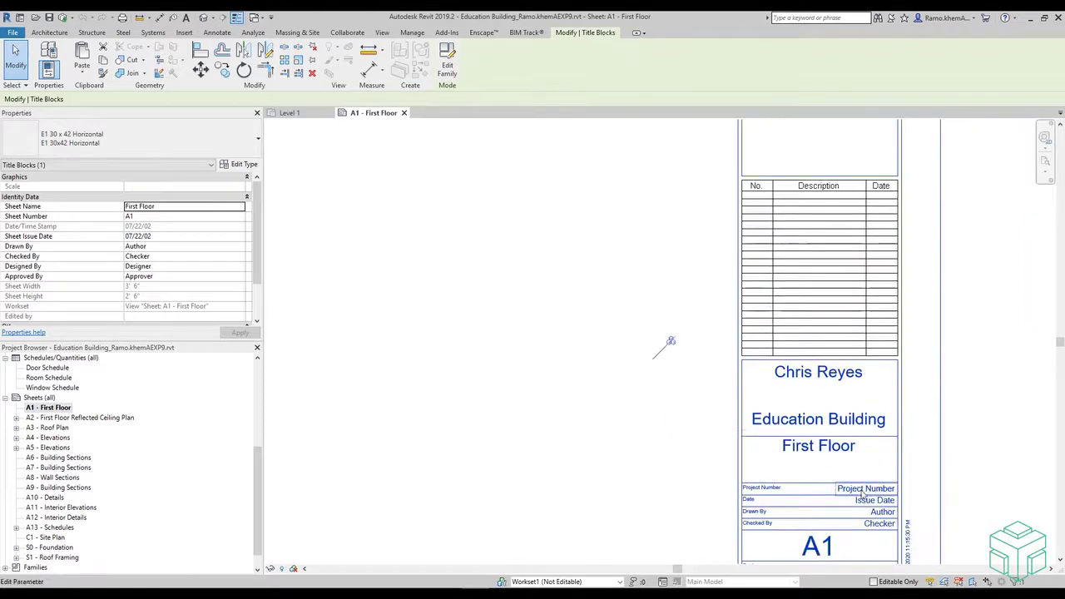
{"action": "left_click", "coordinate": [859, 491]}
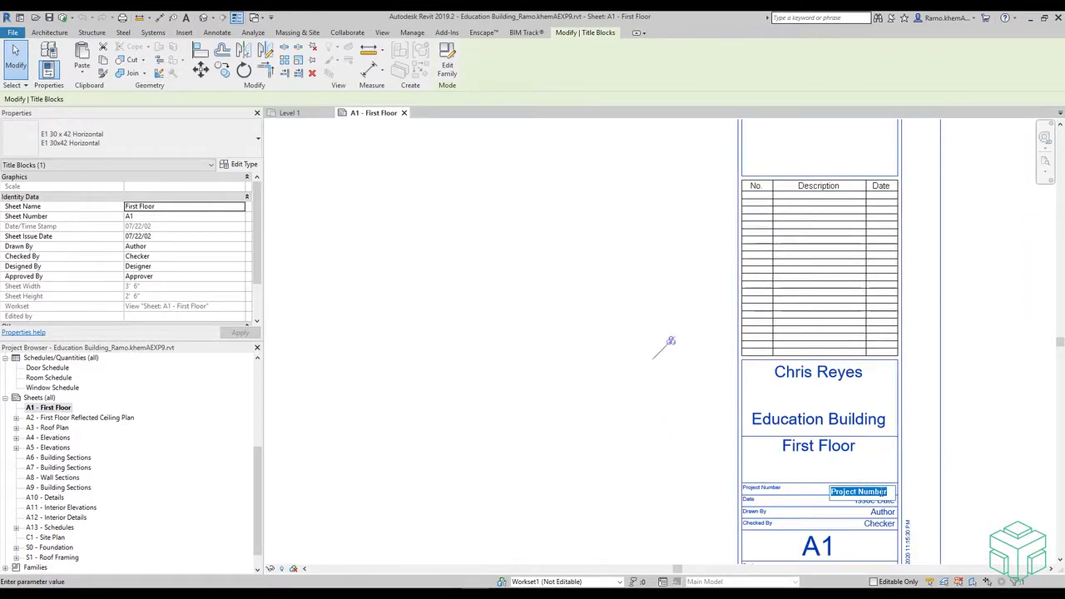
{"action": "left_click_drag", "start_coordinate": [889, 491], "coordinate": [831, 491]}
{"action": "type", "text": "001-9564"}
{"action": "left_click", "coordinate": [746, 535]}
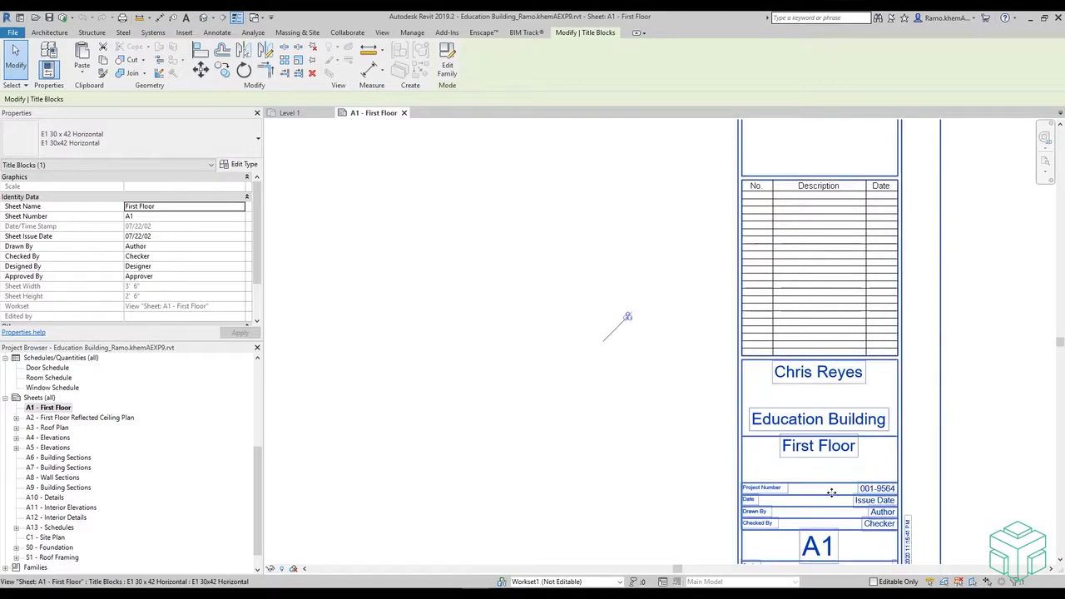
{"action": "scroll", "coordinate": [746, 535], "scroll_direction": "up", "scroll_amount": 2}
{"action": "scroll", "coordinate": [746, 535], "scroll_direction": "down", "scroll_amount": 3}
{"action": "scroll", "coordinate": [747, 535], "scroll_direction": "up", "scroll_amount": 2}
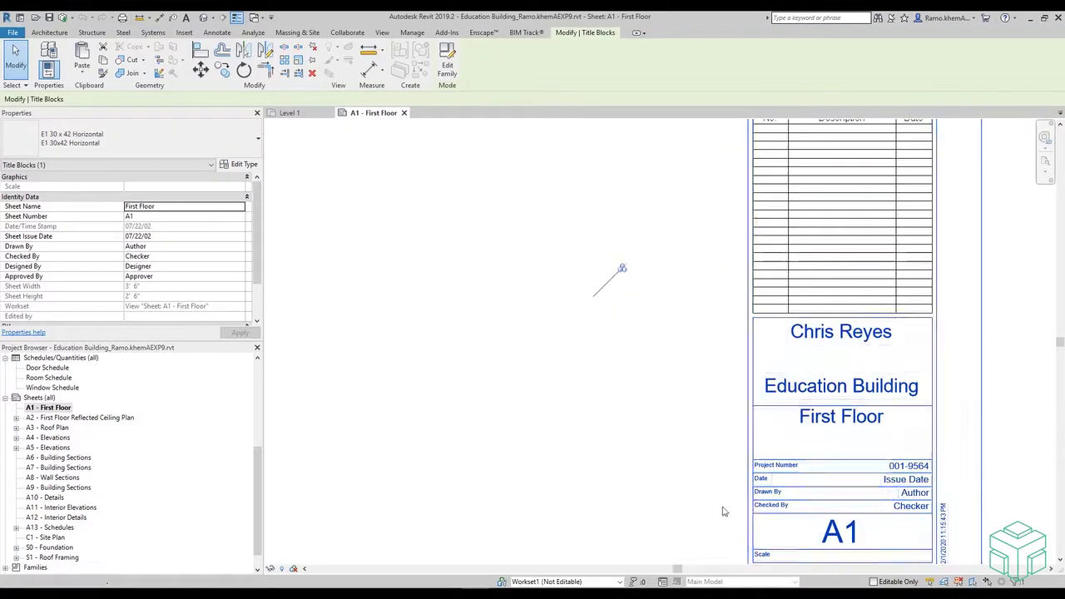
{"action": "scroll", "coordinate": [747, 512], "scroll_direction": "down", "scroll_amount": 1}
{"action": "scroll", "coordinate": [747, 512], "scroll_direction": "down", "scroll_amount": 3}
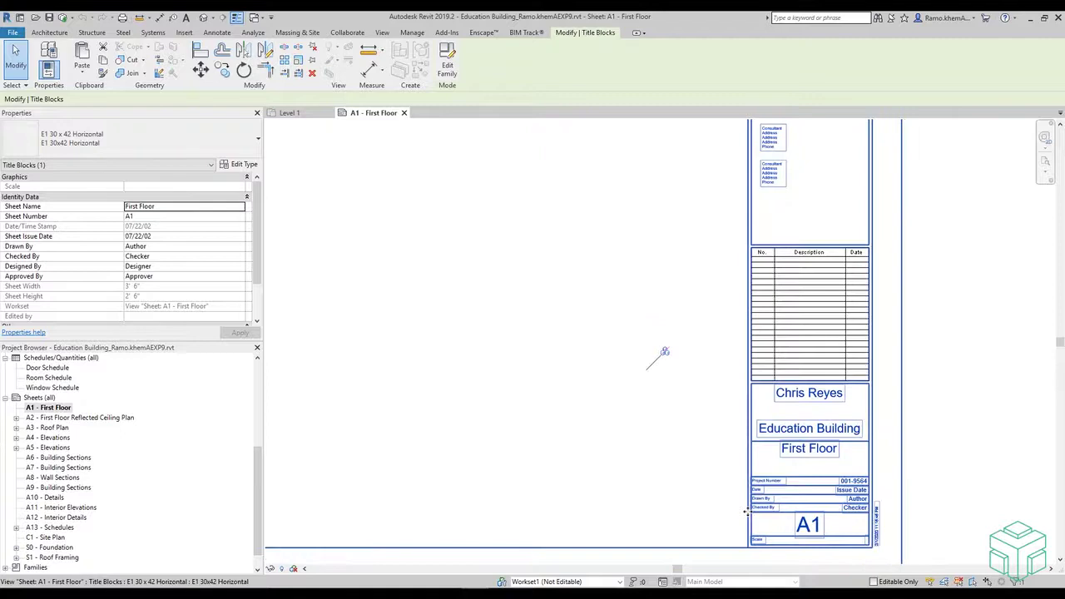
{"action": "left_click", "coordinate": [924, 463]}
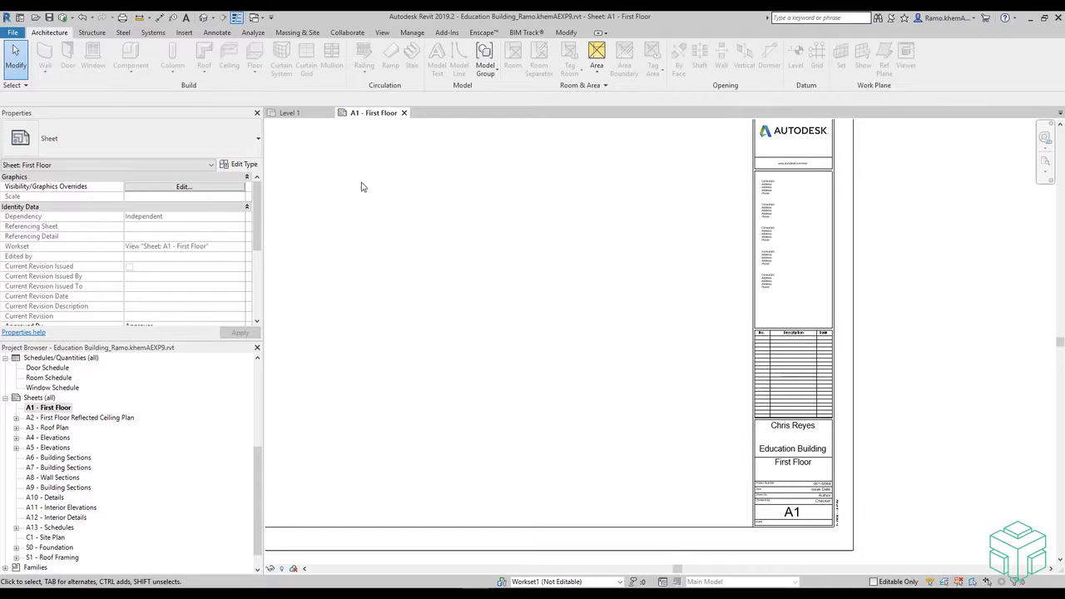
- Enter the project address in Manage > Project Information and confirm it
{"action": "left_click", "coordinate": [411, 32]}
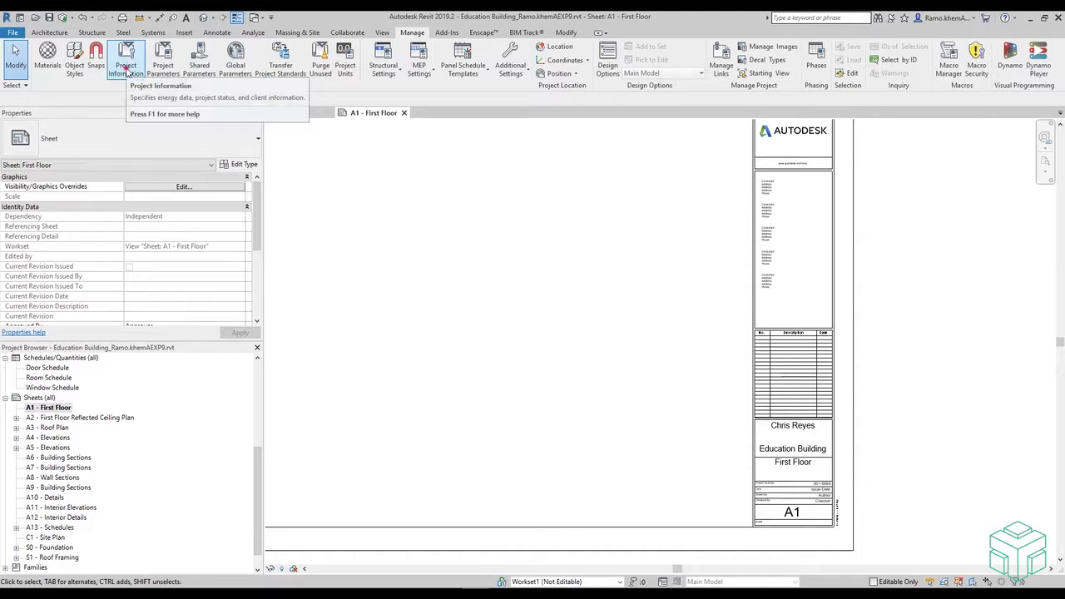
{"action": "left_click", "coordinate": [127, 72]}
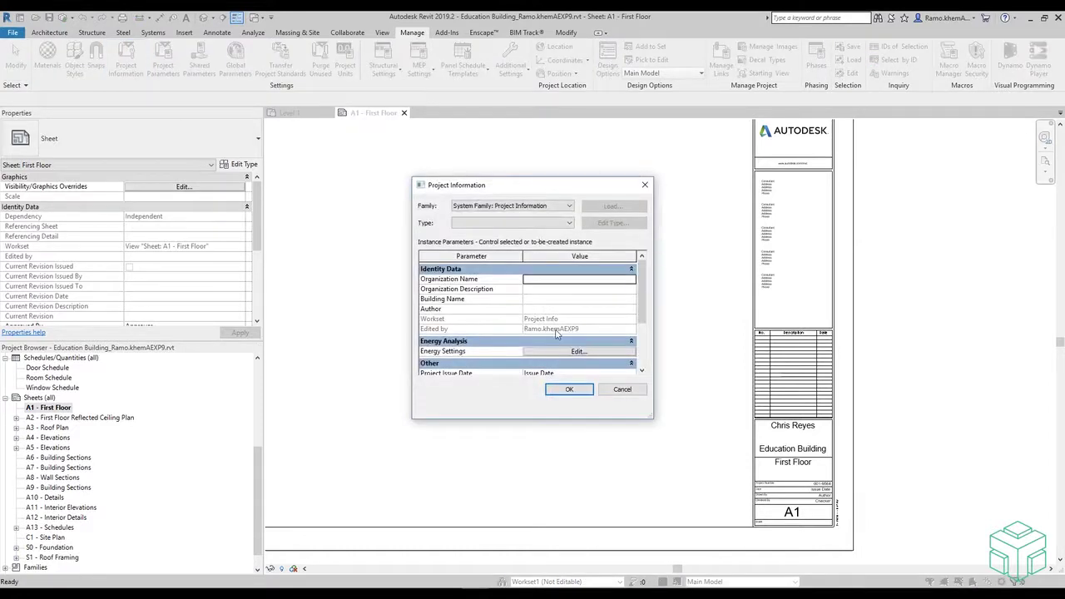
{"action": "left_click_drag", "start_coordinate": [641, 286], "coordinate": [638, 332]}
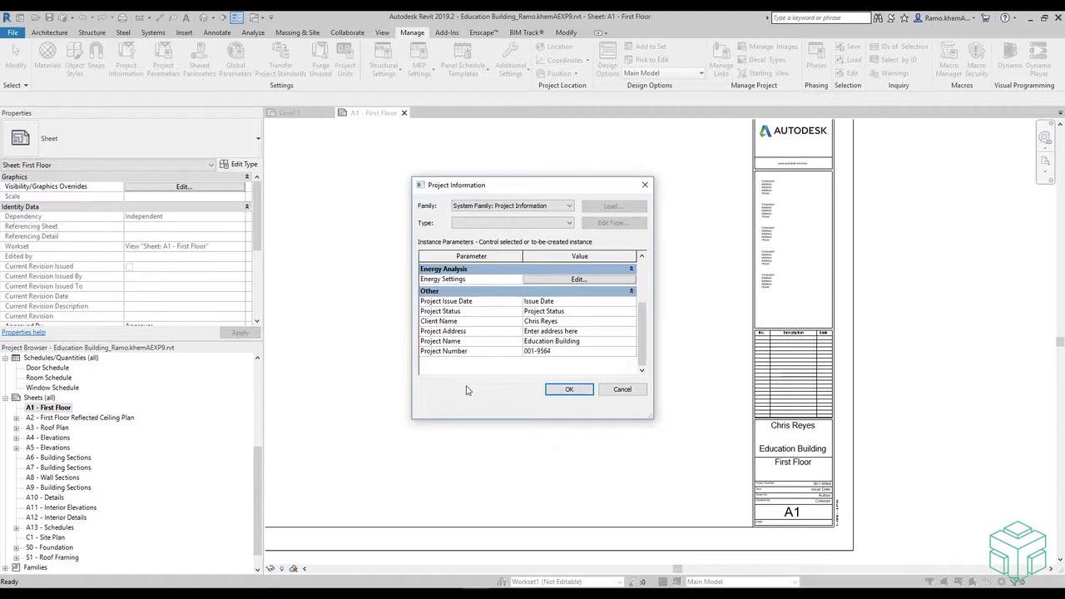
{"action": "left_click", "coordinate": [562, 333]}
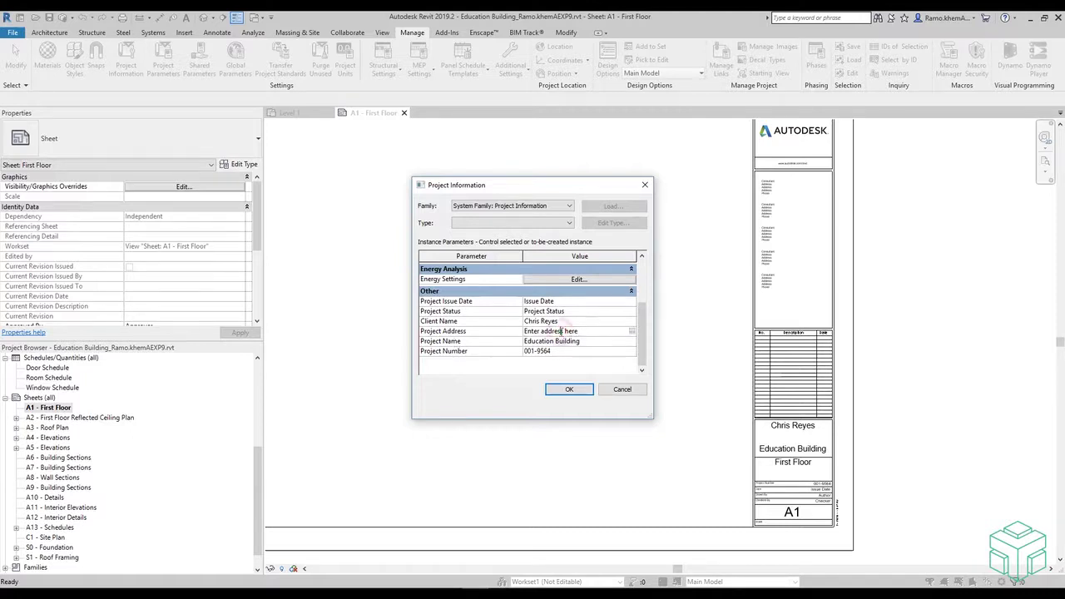
{"action": "left_click", "coordinate": [632, 333]}
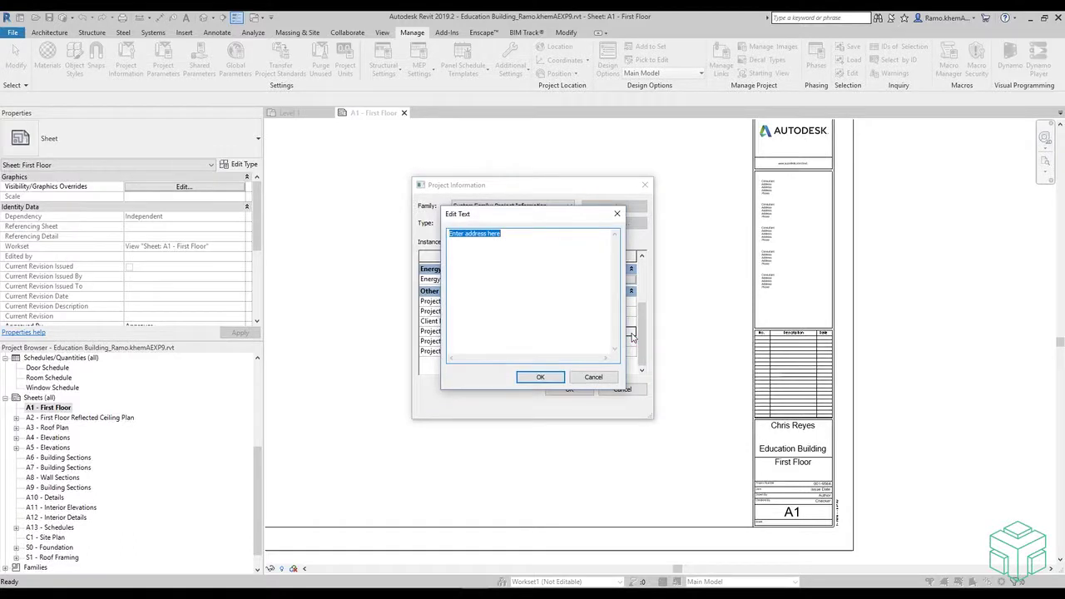
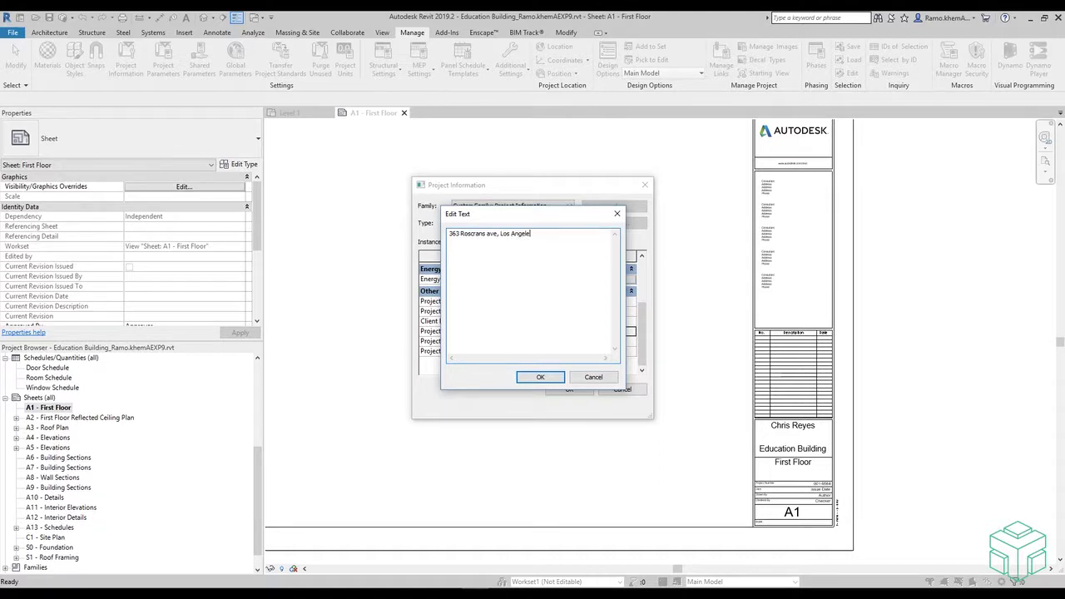
{"action": "left_click", "coordinate": [536, 378]}
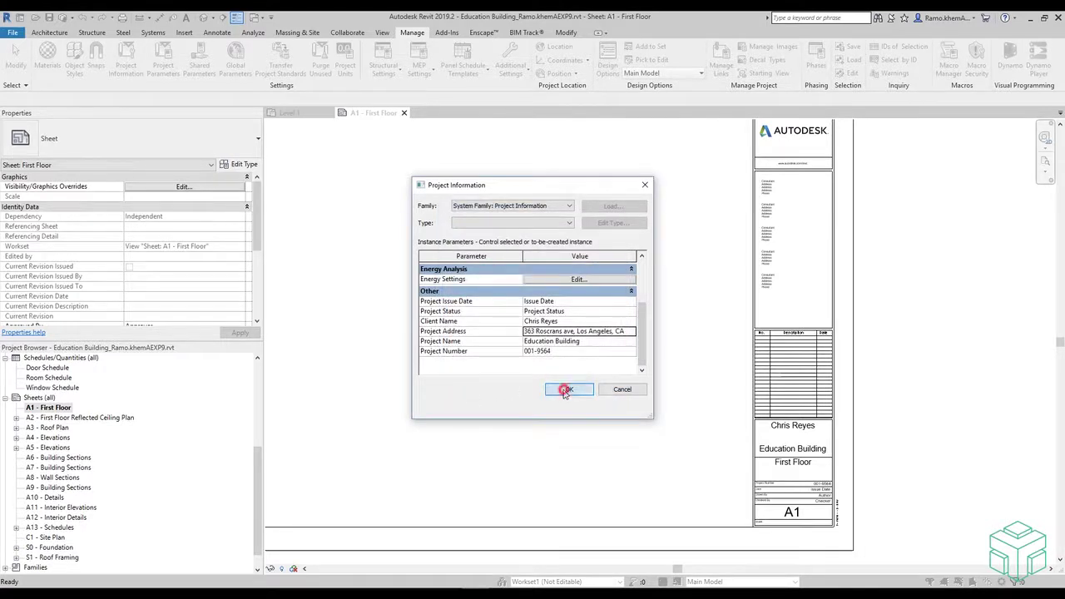
{"action": "left_click", "coordinate": [559, 388]}
- Zoom the A1 sheet to fit with ZF
{"action": "key", "text": "z"}
{"action": "key", "text": "f"}
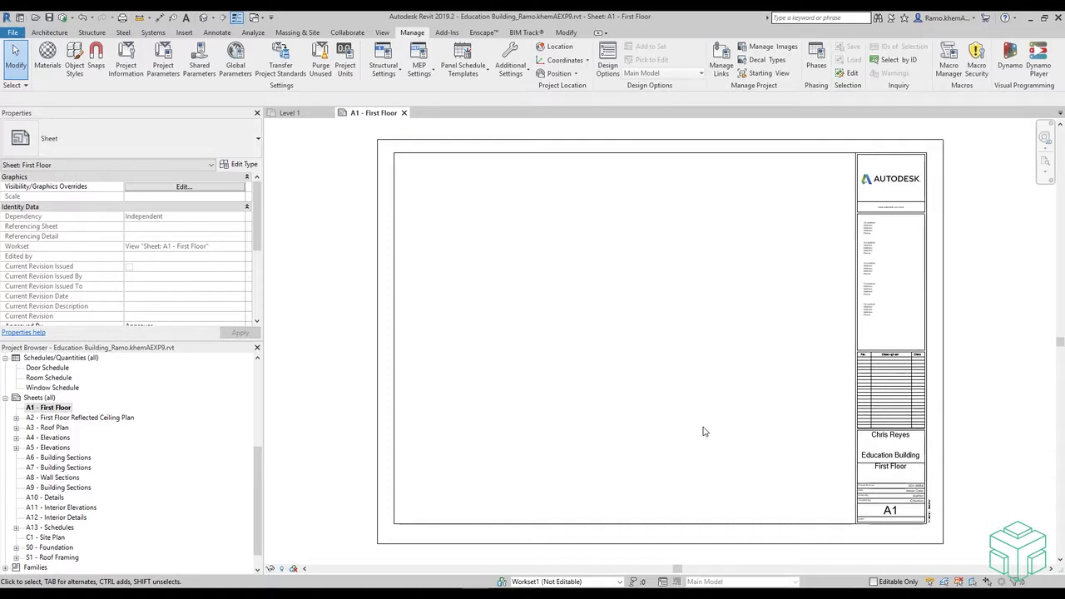
{"action": "left_click", "coordinate": [665, 405]}
- In Location Weather and Site, define the location by Default City List
{"action": "left_click", "coordinate": [557, 47]}
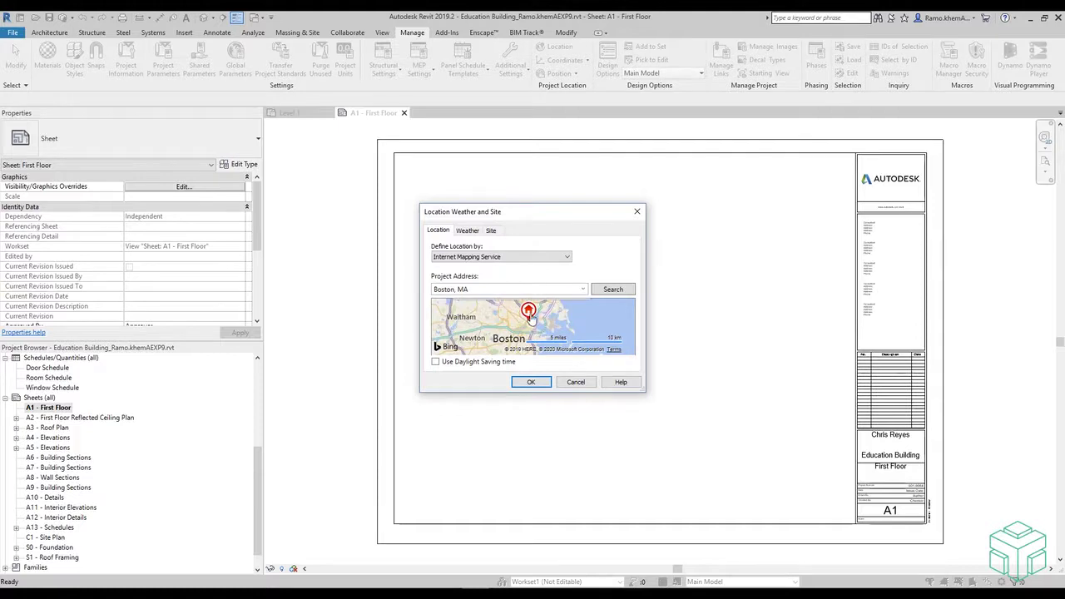
{"action": "left_click_drag", "start_coordinate": [528, 314], "coordinate": [473, 332]}
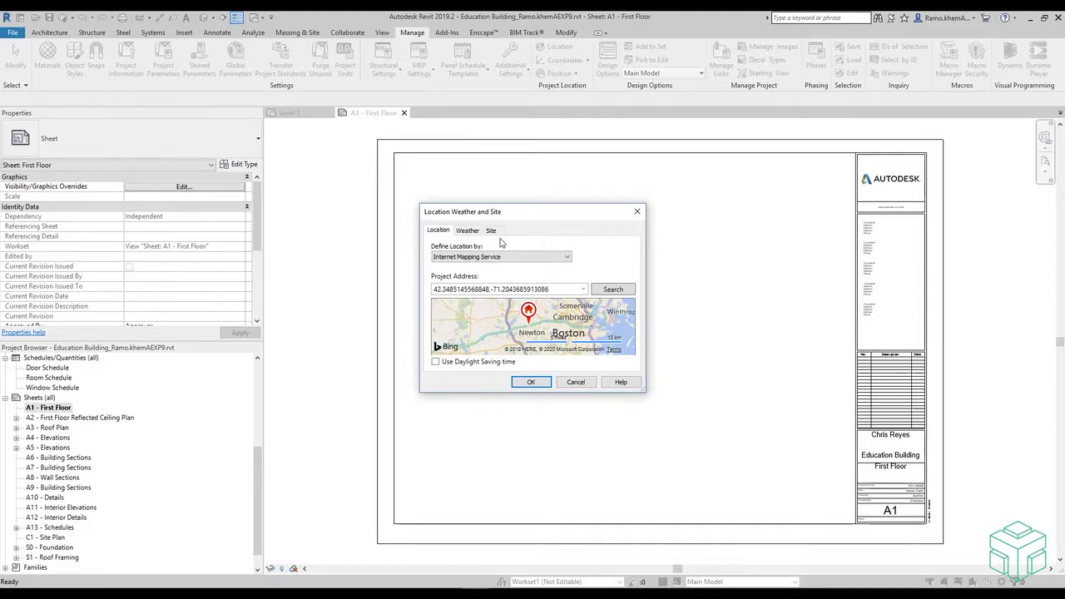
{"action": "left_click", "coordinate": [517, 258]}
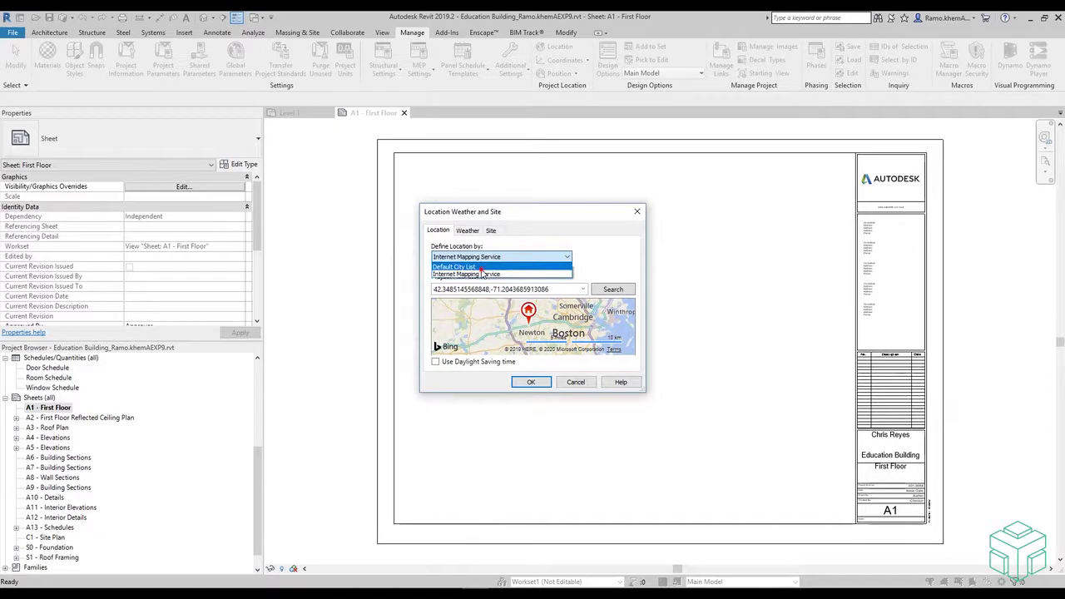
{"action": "left_click", "coordinate": [480, 267]}
{"action": "left_click", "coordinate": [538, 258]}
{"action": "left_click", "coordinate": [541, 258]}
- Choose Los Angeles, CA from the City list and confirm the location
{"action": "left_click", "coordinate": [529, 298]}
{"action": "scroll", "coordinate": [558, 366], "scroll_direction": "down", "scroll_amount": 6}
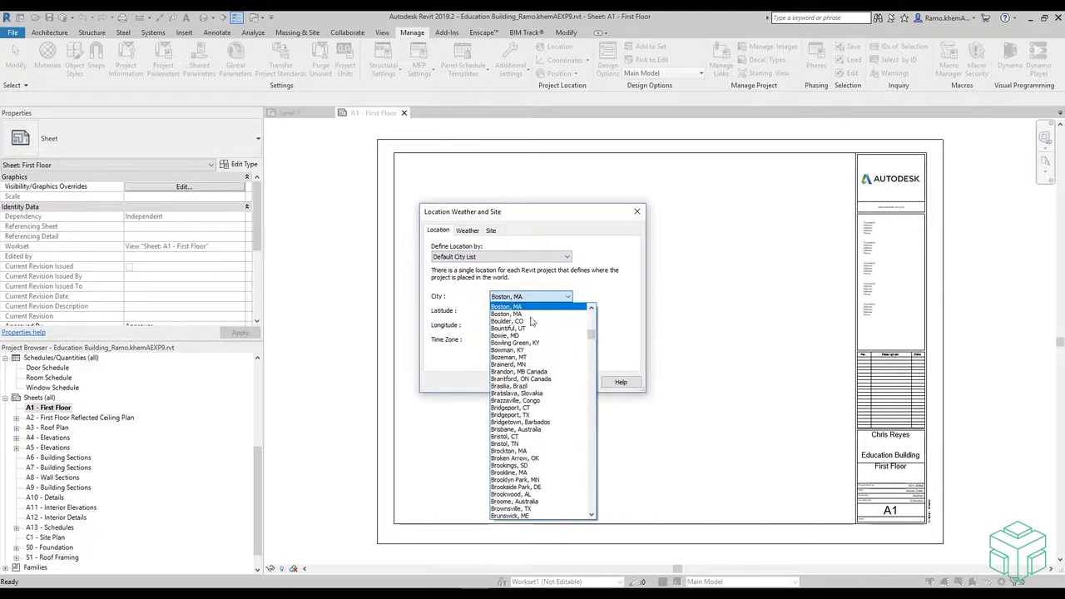
{"action": "left_click_drag", "start_coordinate": [590, 341], "coordinate": [584, 407]}
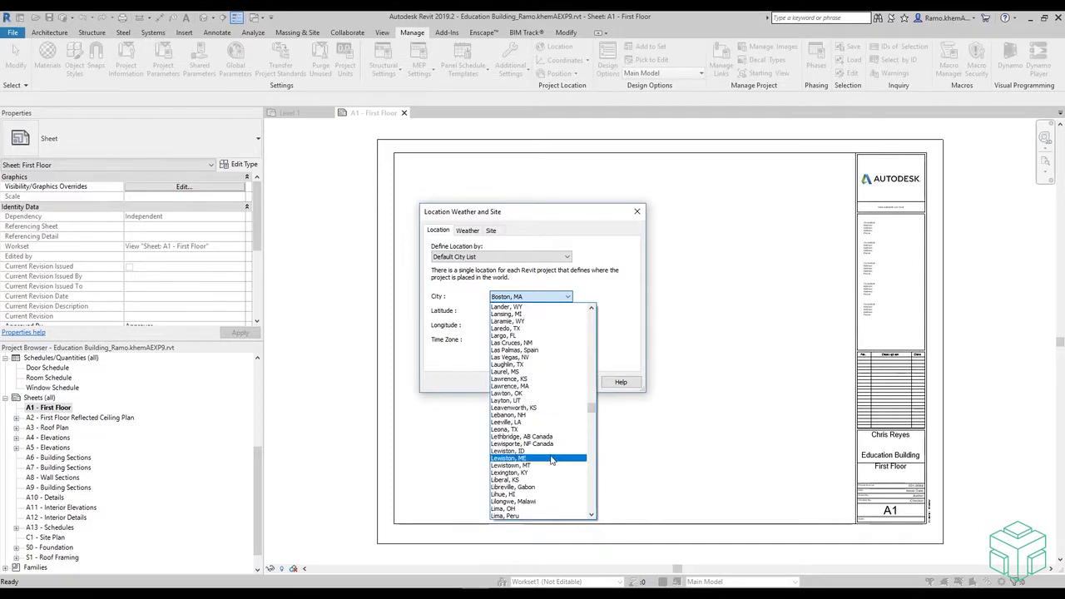
{"action": "scroll", "coordinate": [551, 460], "scroll_direction": "down", "scroll_amount": 5}
{"action": "scroll", "coordinate": [546, 466], "scroll_direction": "down", "scroll_amount": 3}
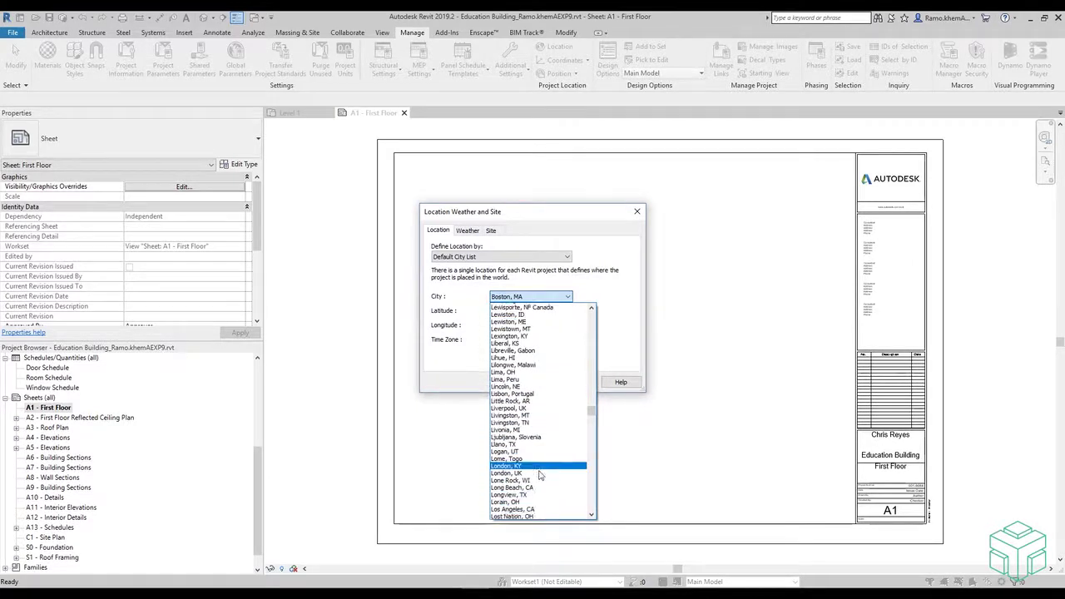
{"action": "scroll", "coordinate": [539, 474], "scroll_direction": "down", "scroll_amount": 6}
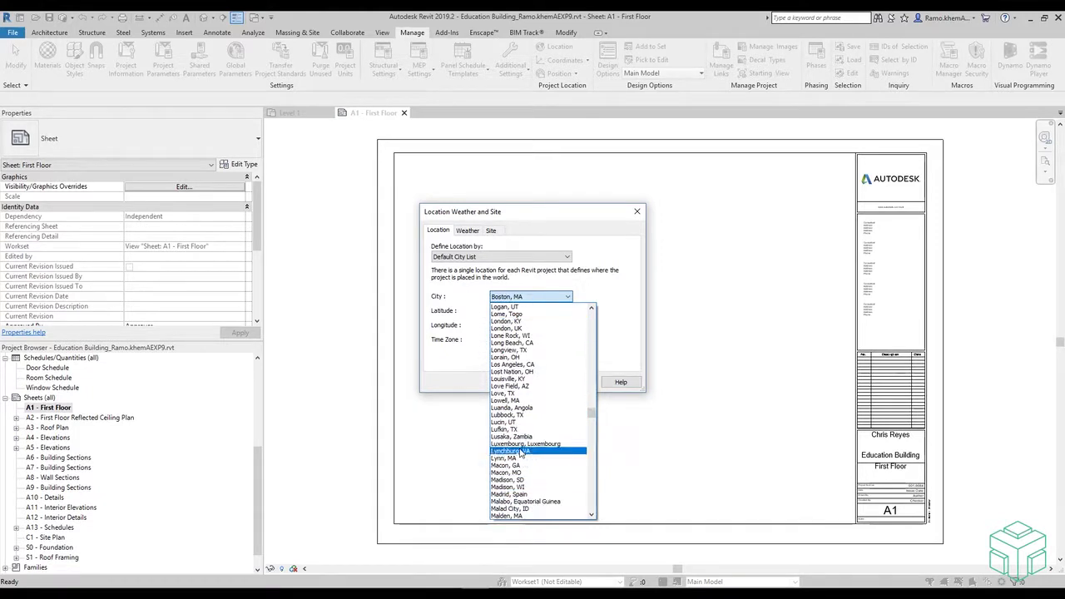
{"action": "left_click", "coordinate": [513, 364]}
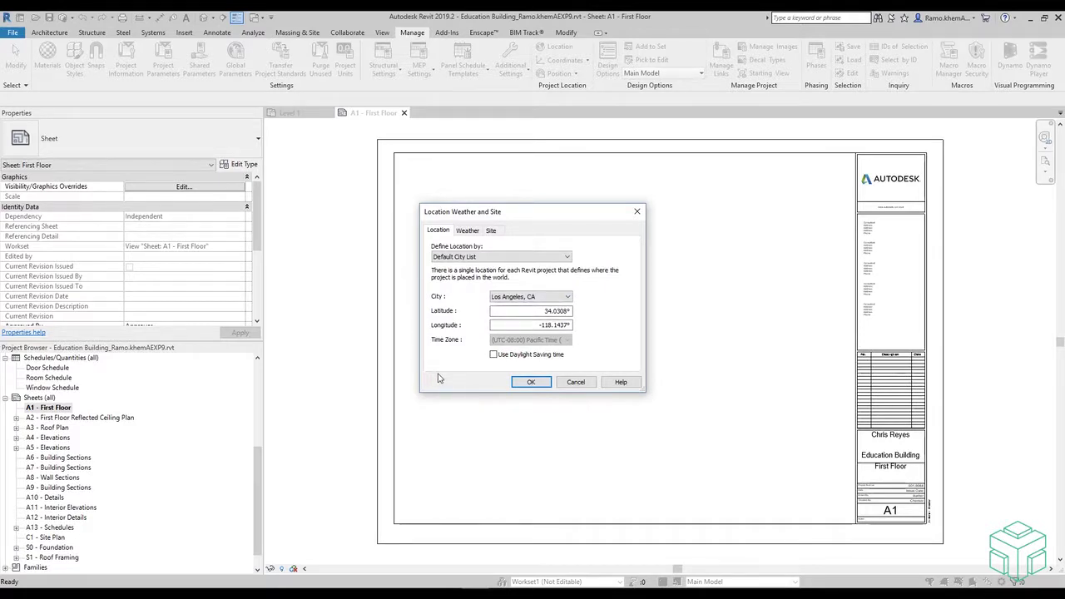
{"action": "left_click", "coordinate": [531, 382]}
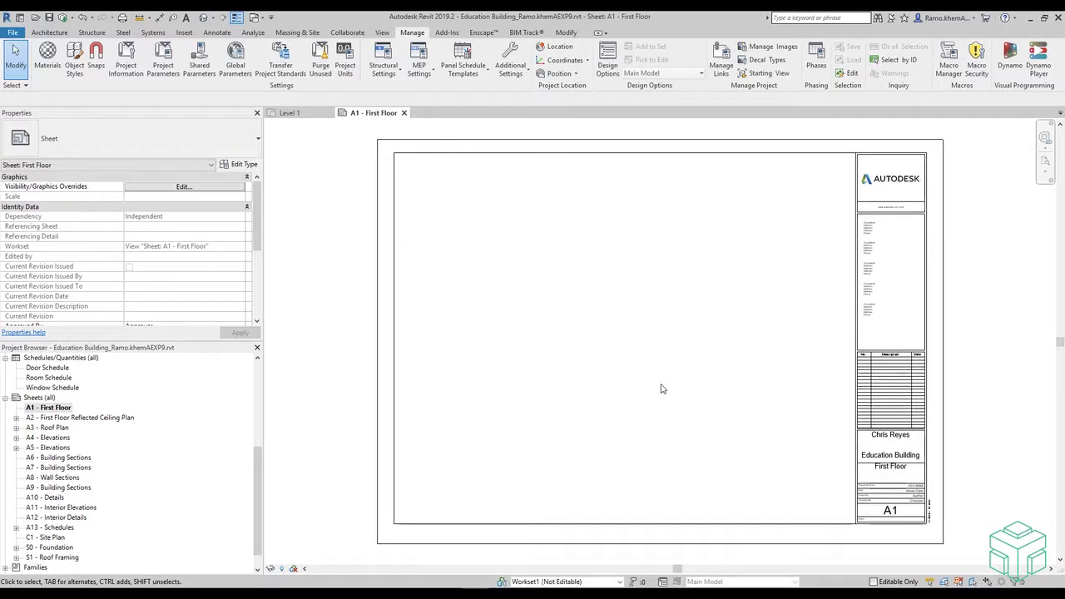
- Collapse the Sheets (all) list in the Project Browser
{"action": "left_click", "coordinate": [5, 398]}
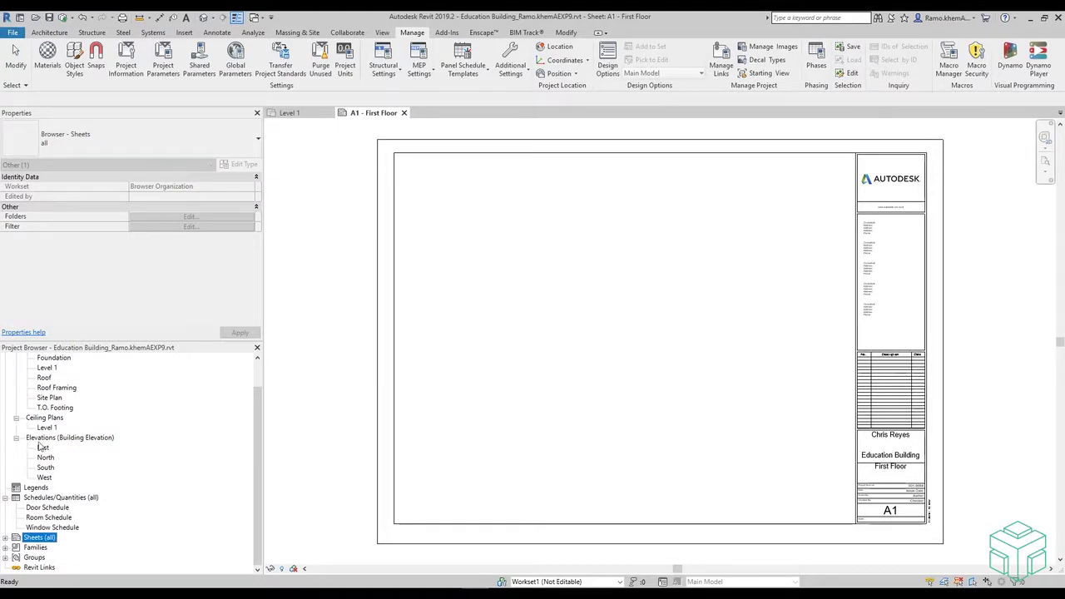
- Open the South elevation view and zoom around the levels
{"action": "double_click", "coordinate": [46, 467]}
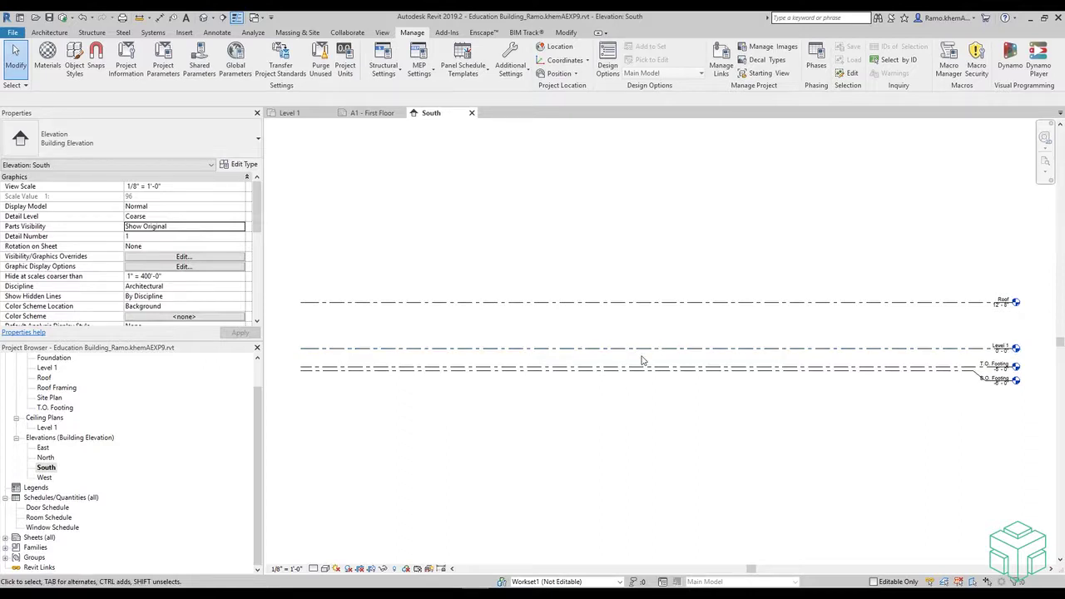
{"action": "scroll", "coordinate": [1033, 375], "scroll_direction": "up", "scroll_amount": 2}
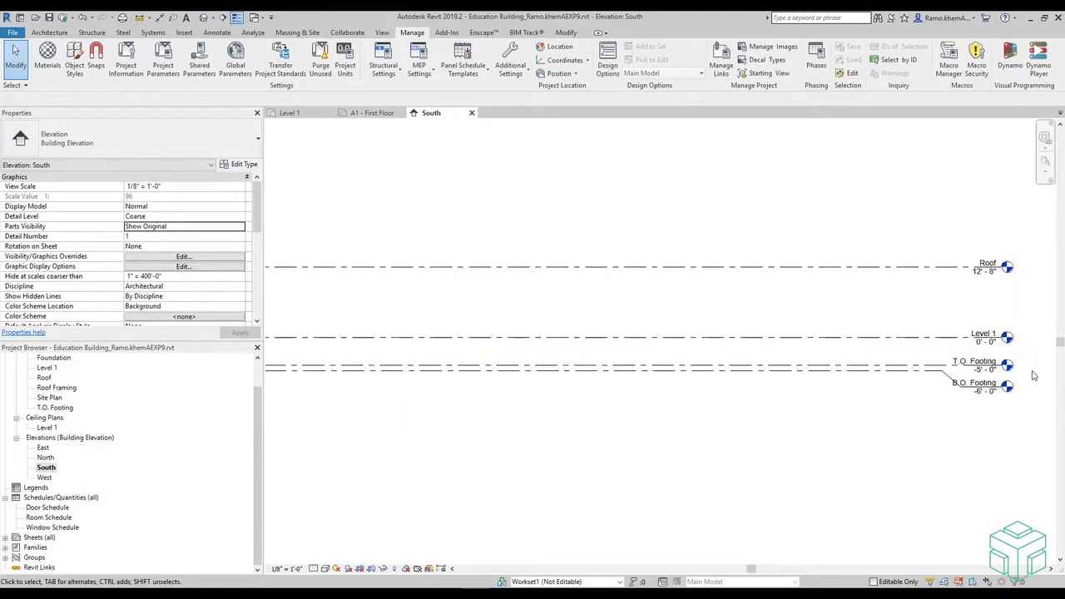
{"action": "scroll", "coordinate": [1032, 375], "scroll_direction": "up", "scroll_amount": 2}
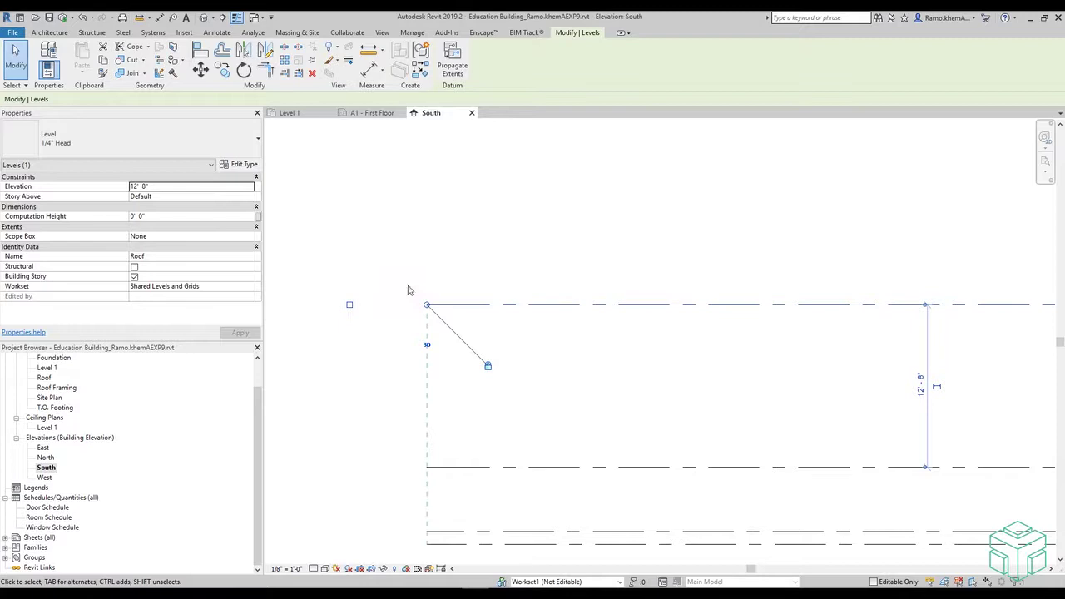
{"action": "scroll", "coordinate": [408, 291], "scroll_direction": "down", "scroll_amount": 3}
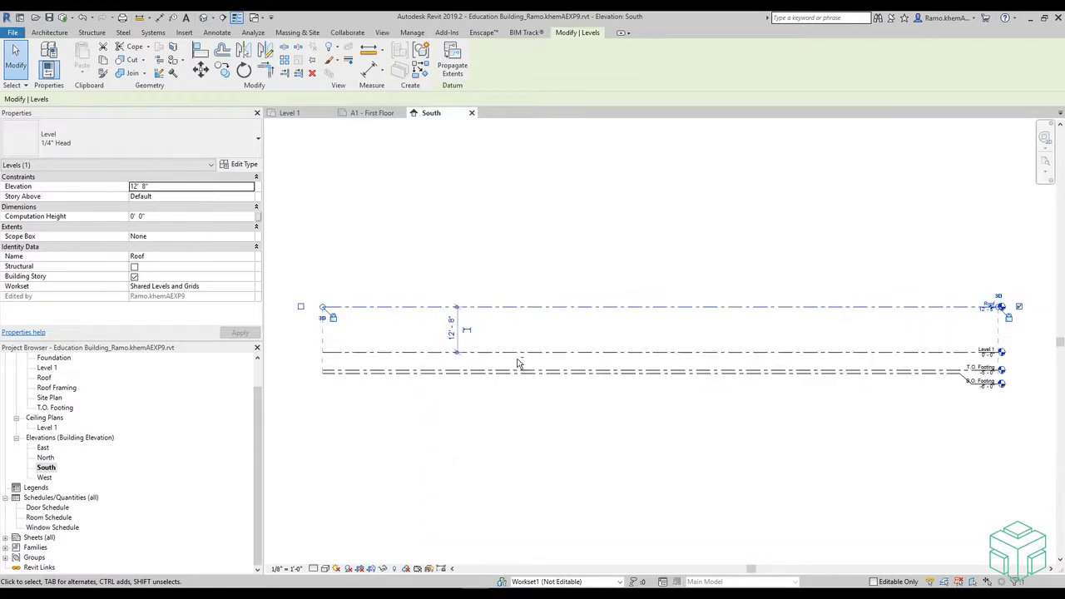
{"action": "scroll", "coordinate": [755, 341], "scroll_direction": "down", "scroll_amount": 1}
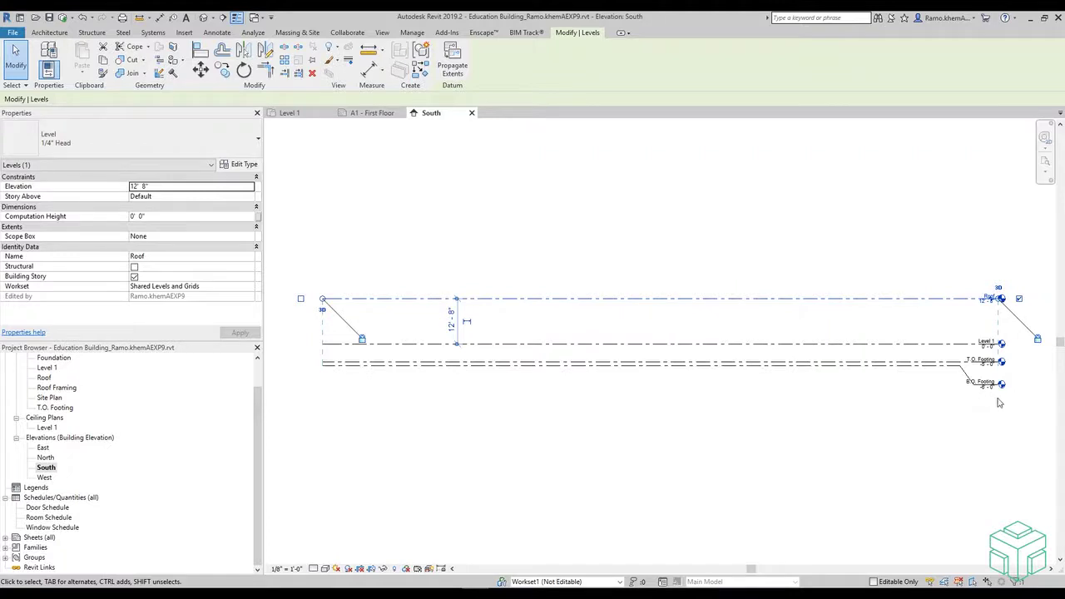
{"action": "scroll", "coordinate": [1024, 397], "scroll_direction": "up", "scroll_amount": 3}
{"action": "scroll", "coordinate": [966, 397], "scroll_direction": "up", "scroll_amount": 2}
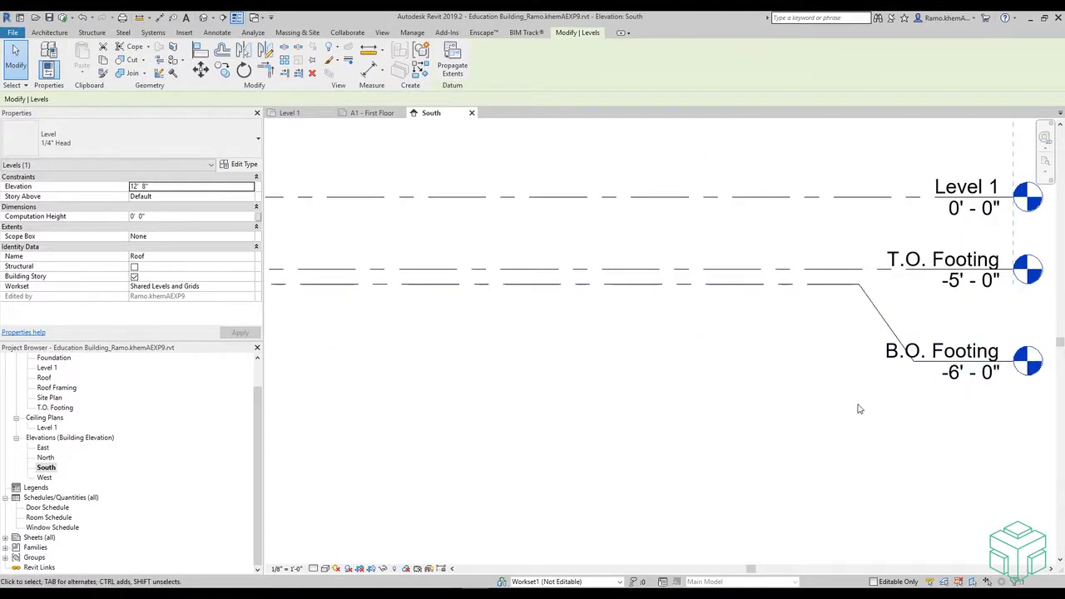
{"action": "scroll", "coordinate": [859, 408], "scroll_direction": "down", "scroll_amount": 1}
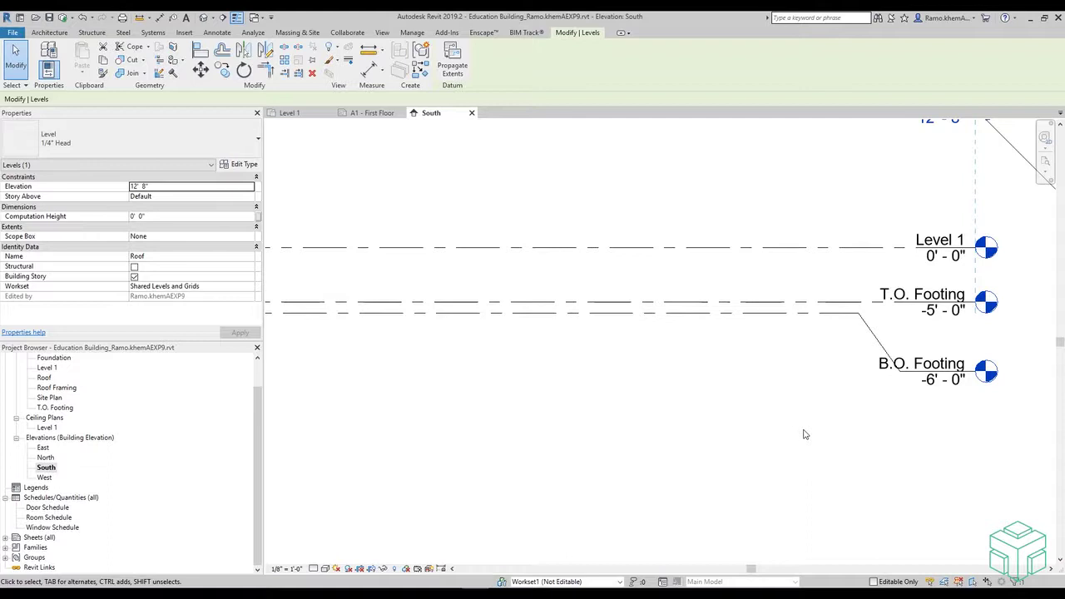
- Move the B.O. Footing level head up beside T.O. Footing and add an elbow
{"action": "left_click", "coordinate": [825, 320]}
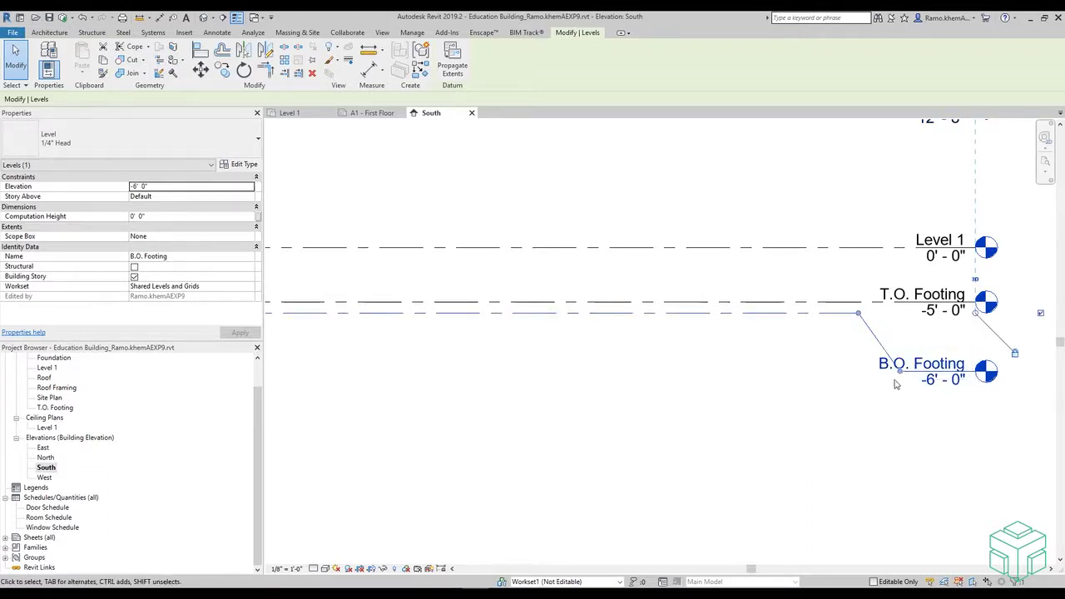
{"action": "left_click_drag", "start_coordinate": [901, 376], "coordinate": [914, 322]}
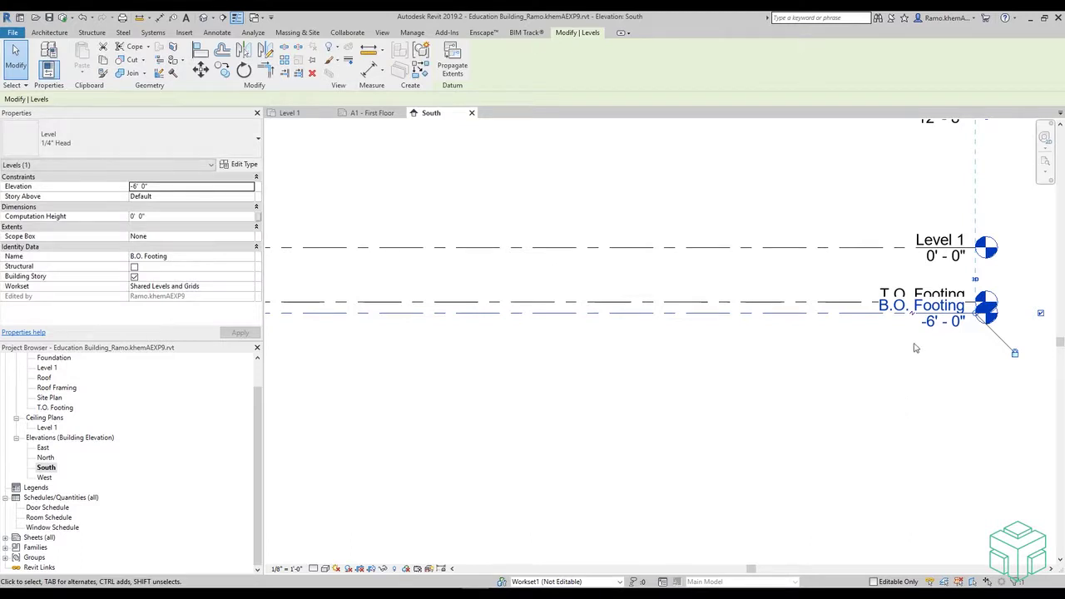
{"action": "scroll", "coordinate": [911, 347], "scroll_direction": "up", "scroll_amount": 2}
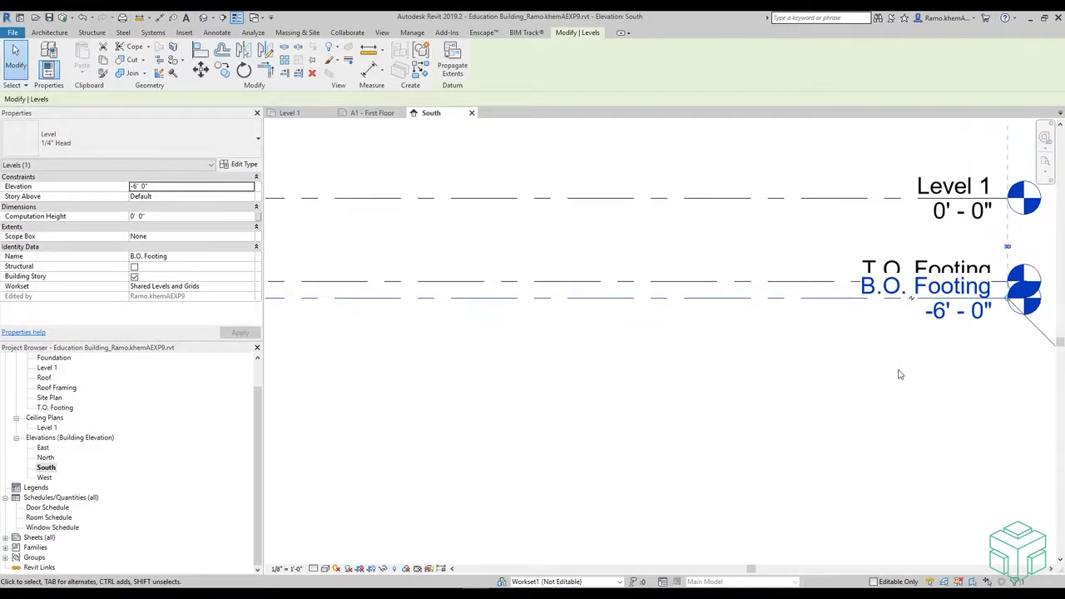
{"action": "scroll", "coordinate": [899, 375], "scroll_direction": "down", "scroll_amount": 2}
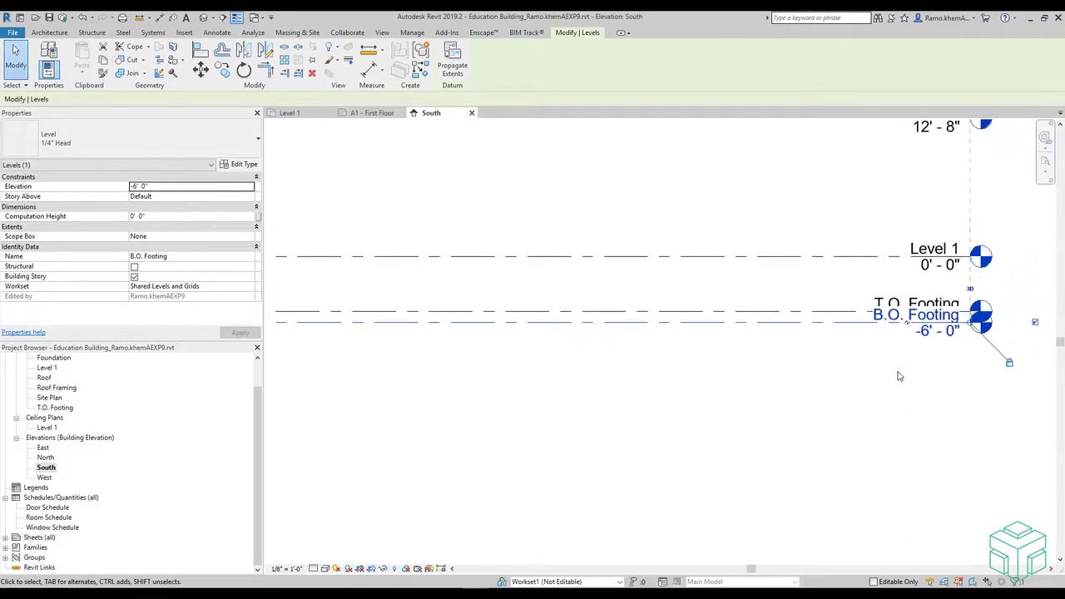
{"action": "left_click", "coordinate": [909, 328]}
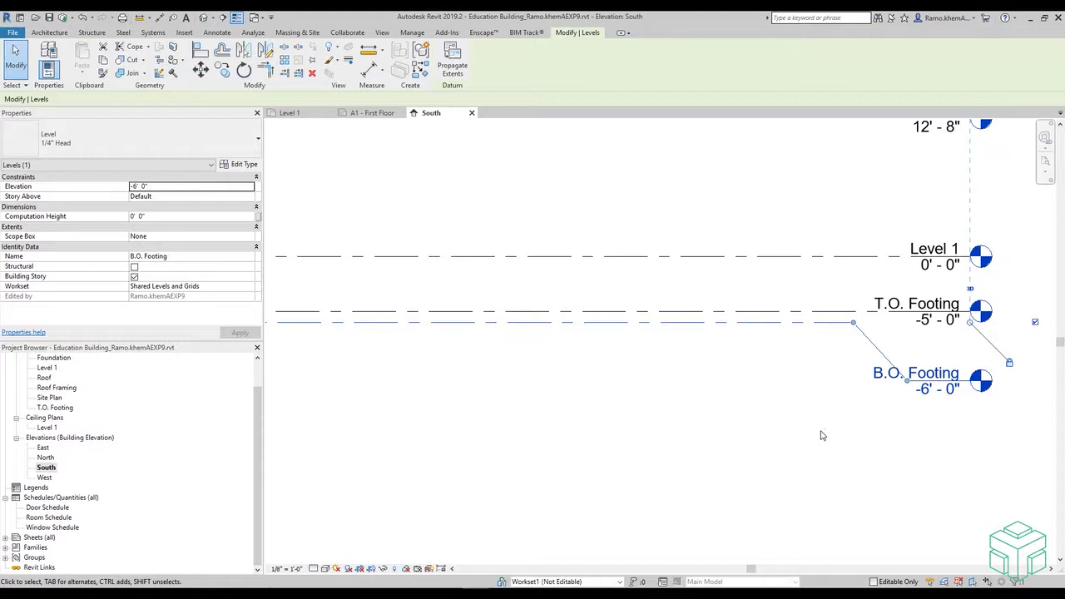
{"action": "left_click", "coordinate": [722, 422]}
{"action": "scroll", "coordinate": [726, 422], "scroll_direction": "down", "scroll_amount": 2}
{"action": "scroll", "coordinate": [725, 421], "scroll_direction": "down", "scroll_amount": 1}
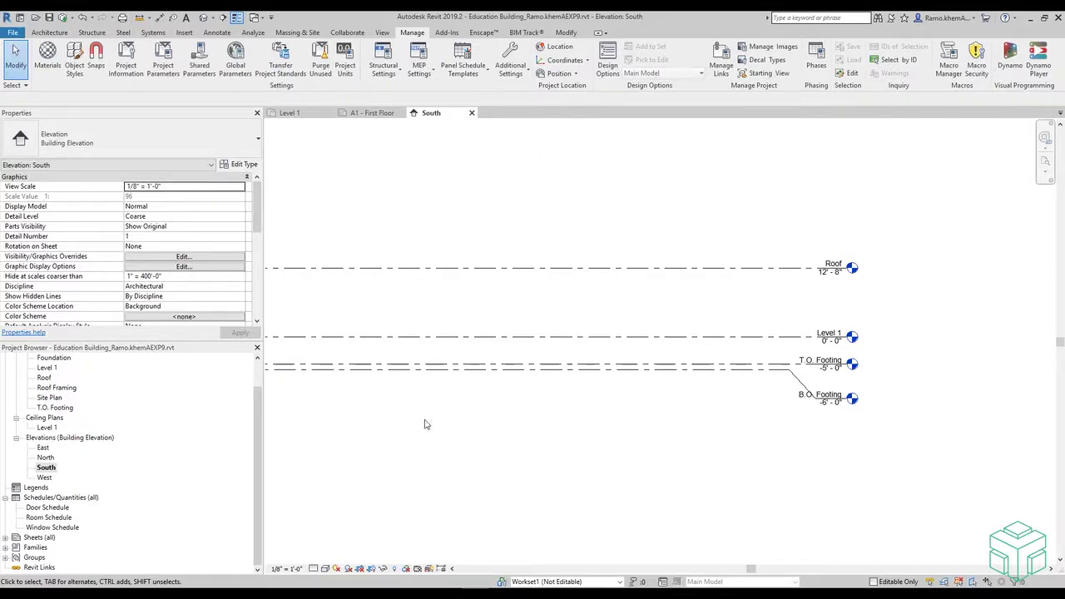
{"action": "left_click_drag", "start_coordinate": [258, 434], "coordinate": [261, 392]}
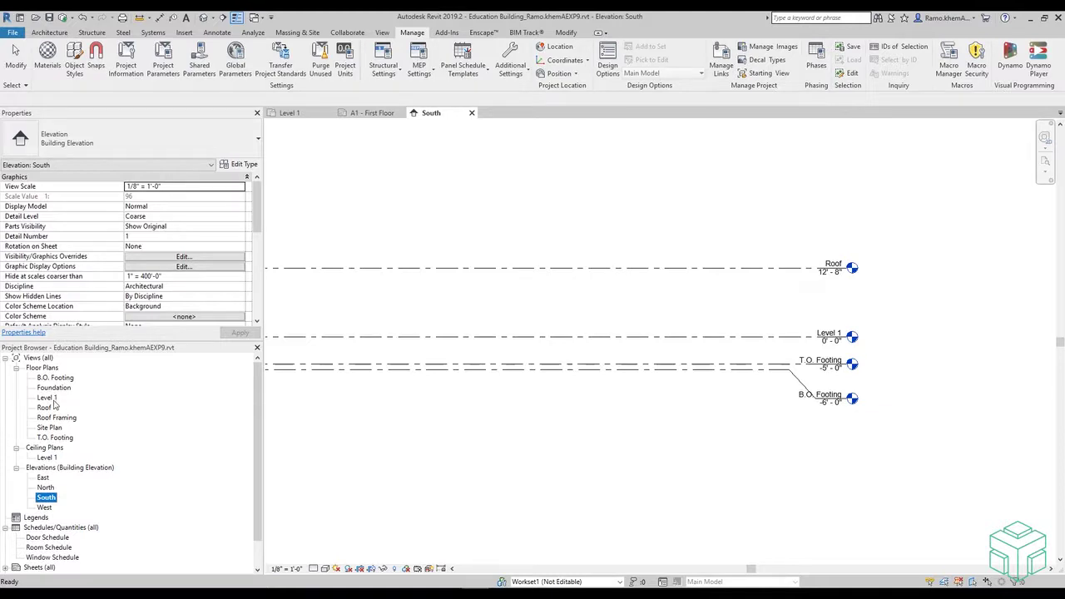
- Delete the T.O. Footing floor plan view from the Project Browser
{"action": "left_click", "coordinate": [65, 440]}
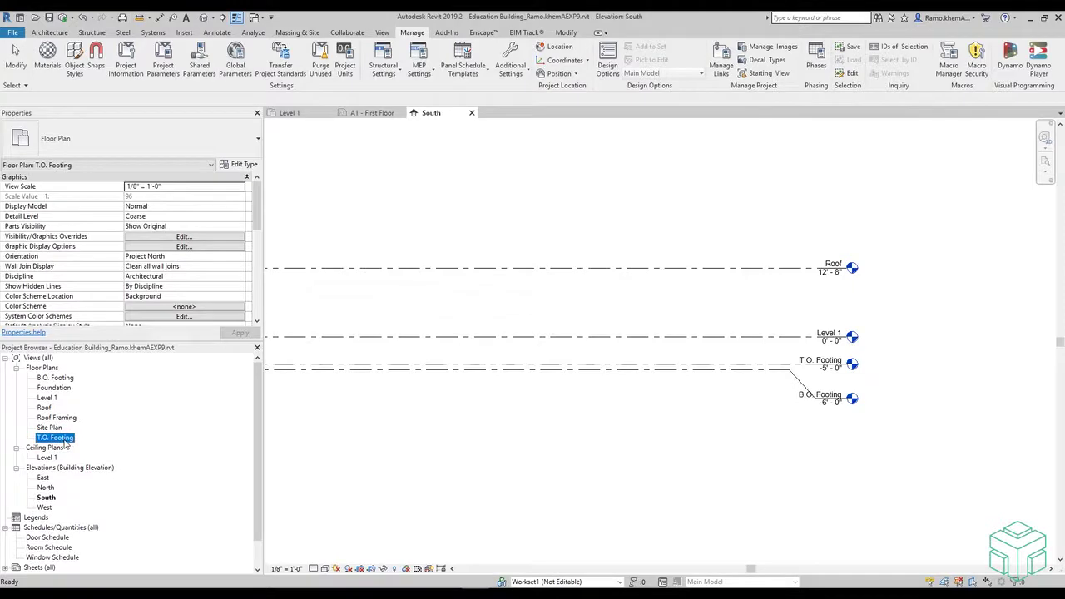
{"action": "right_click", "coordinate": [65, 444]}
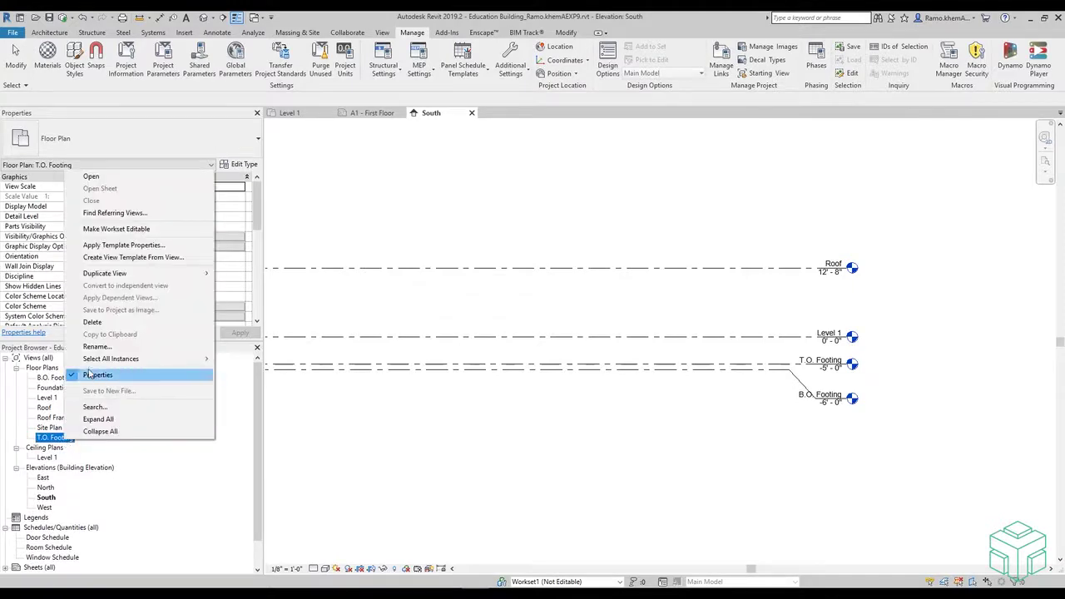
{"action": "left_click", "coordinate": [96, 324]}
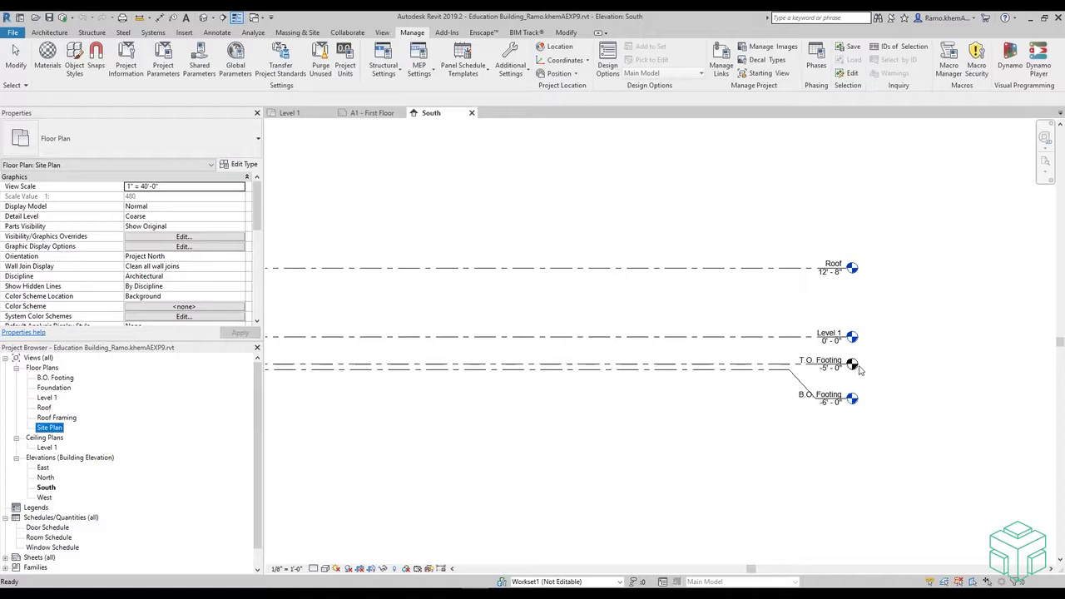
{"action": "left_click", "coordinate": [861, 370]}
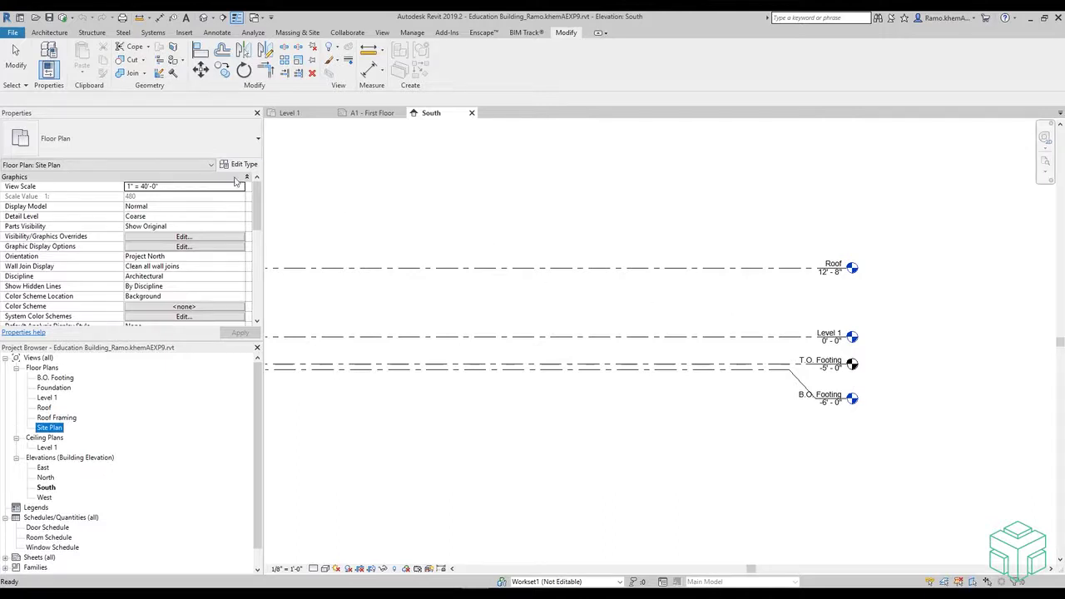
- Start the Level tool from the Architecture tab's Datum panel
{"action": "left_click", "coordinate": [55, 33]}
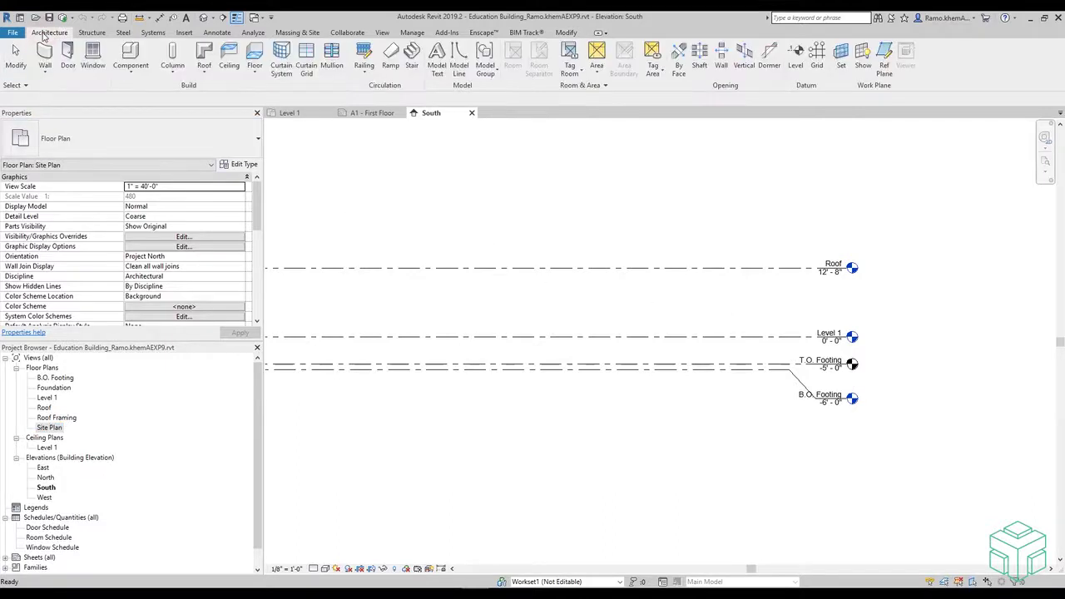
{"action": "left_click", "coordinate": [796, 55]}
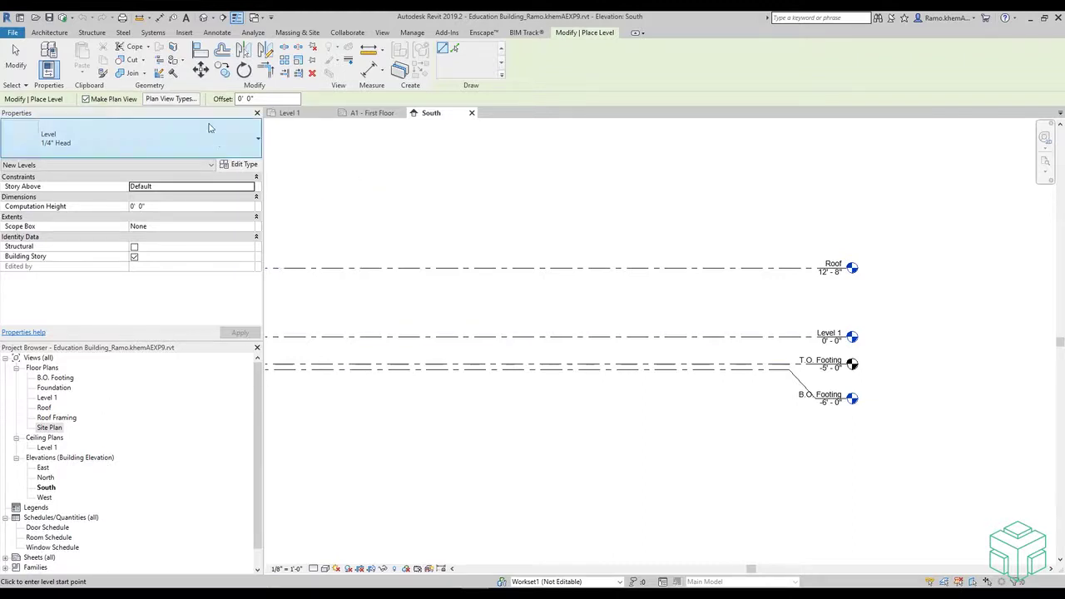
{"action": "left_click", "coordinate": [165, 101]}
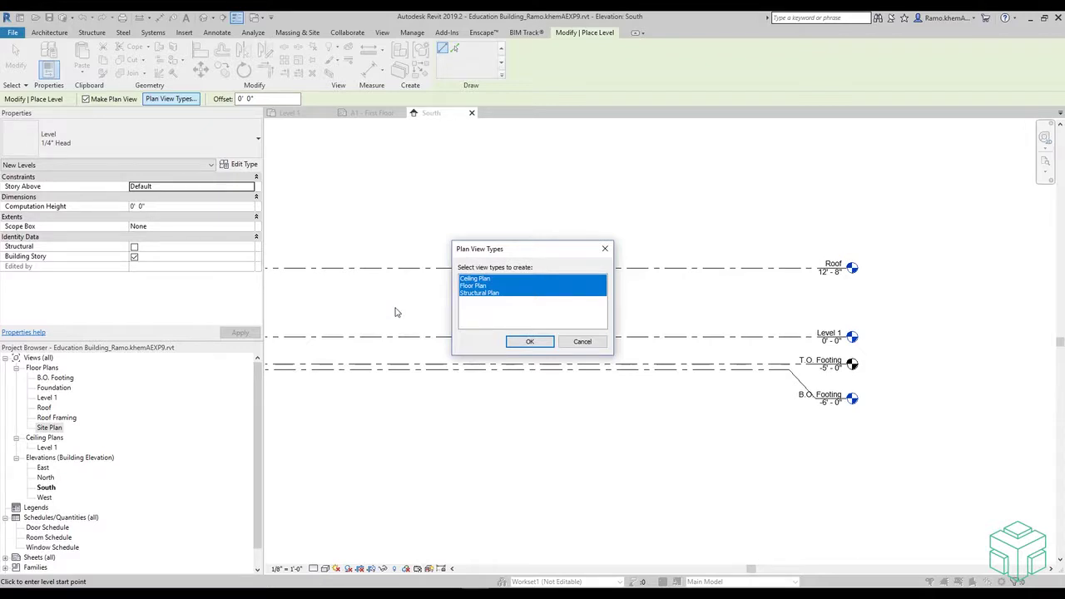
- Exclude Structural Plan so new levels create only ceiling and floor plans
{"action": "left_click", "coordinate": [473, 293], "text": "ctrl"}
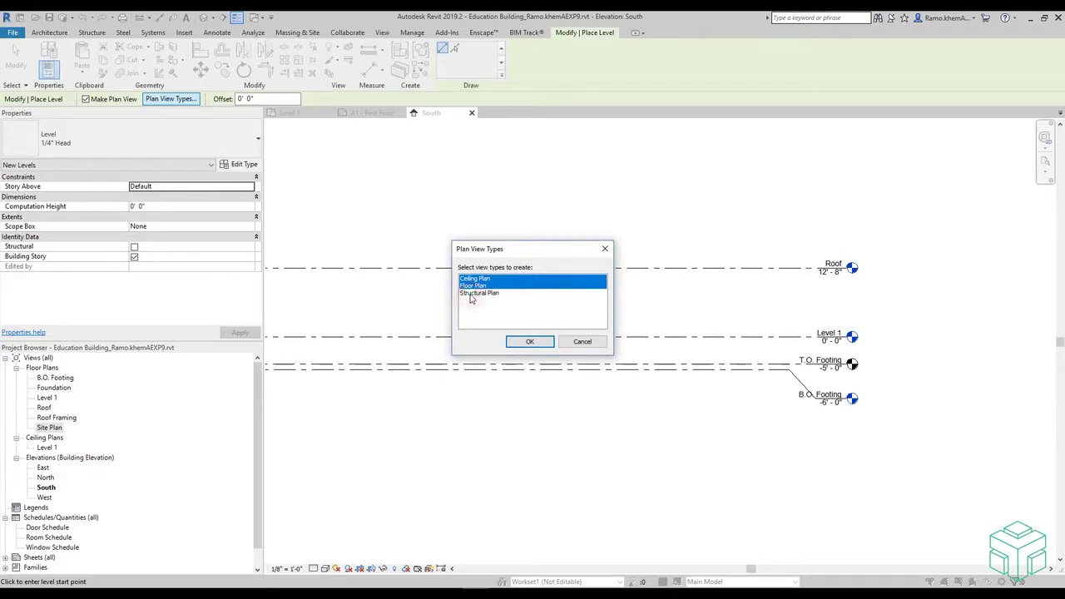
{"action": "left_click", "coordinate": [529, 343]}
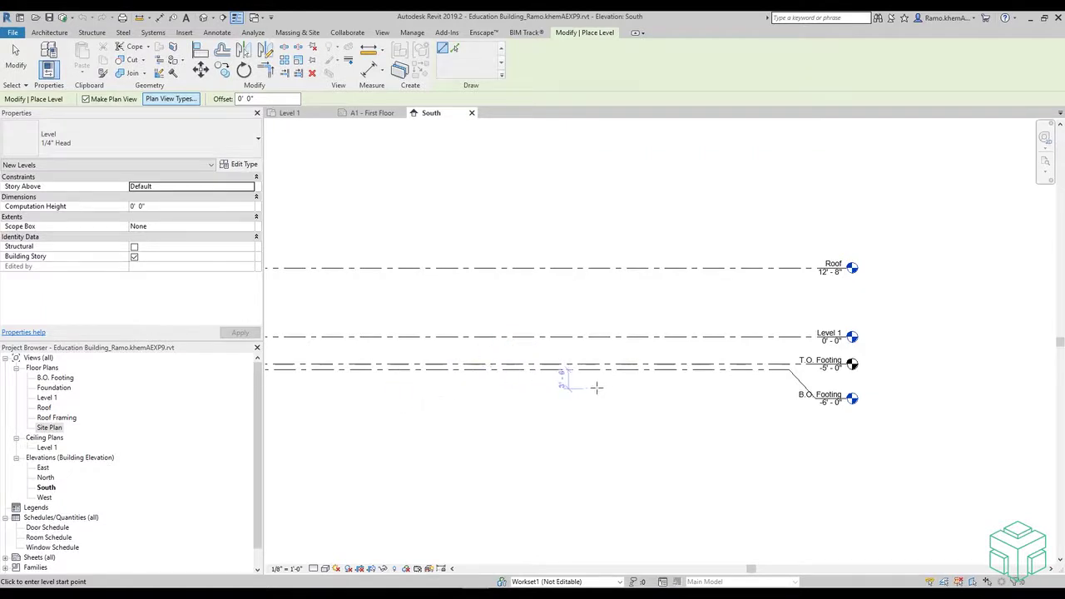
- Draw Level 2 at 4'-0" above Level 1, spanning from the left extension to the level heads
{"action": "scroll", "coordinate": [639, 391], "scroll_direction": "down", "scroll_amount": 5}
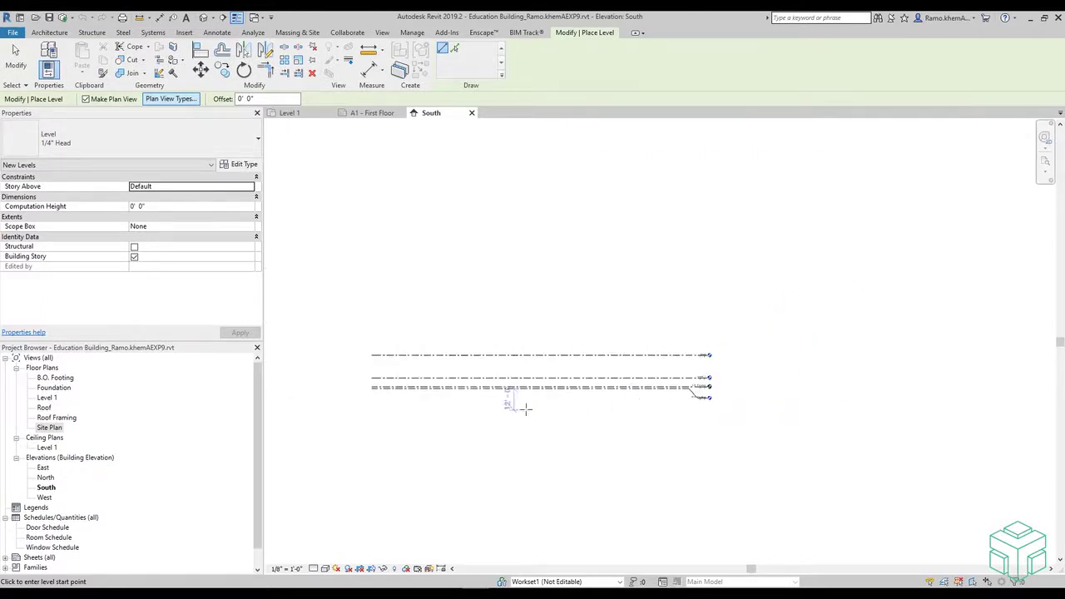
{"action": "scroll", "coordinate": [371, 394], "scroll_direction": "up", "scroll_amount": 2}
{"action": "scroll", "coordinate": [338, 381], "scroll_direction": "up", "scroll_amount": 2}
{"action": "scroll", "coordinate": [336, 379], "scroll_direction": "down", "scroll_amount": 1}
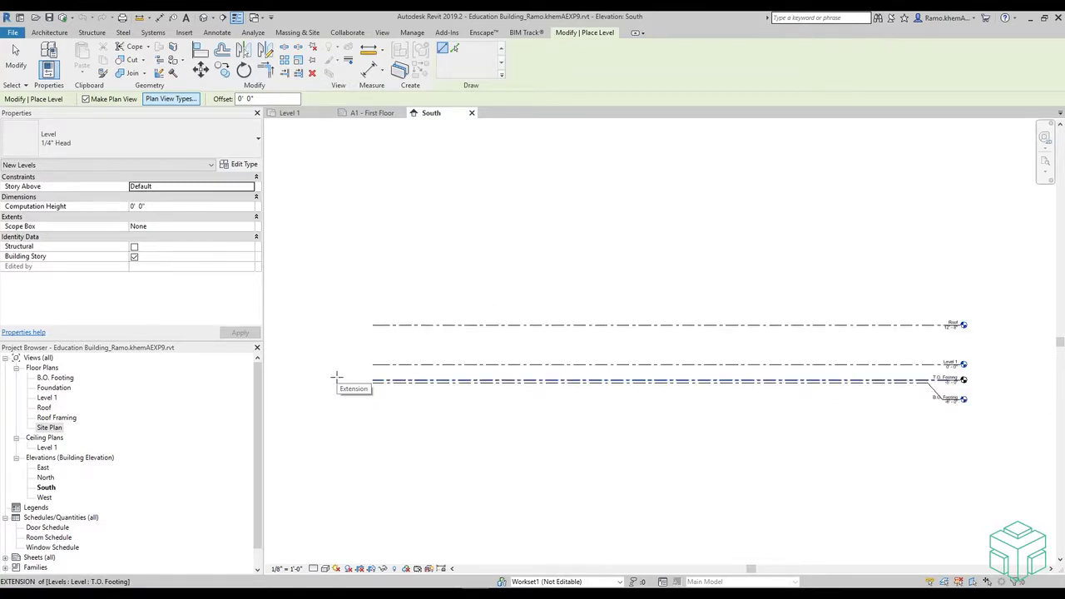
{"action": "scroll", "coordinate": [346, 349], "scroll_direction": "up", "scroll_amount": 2}
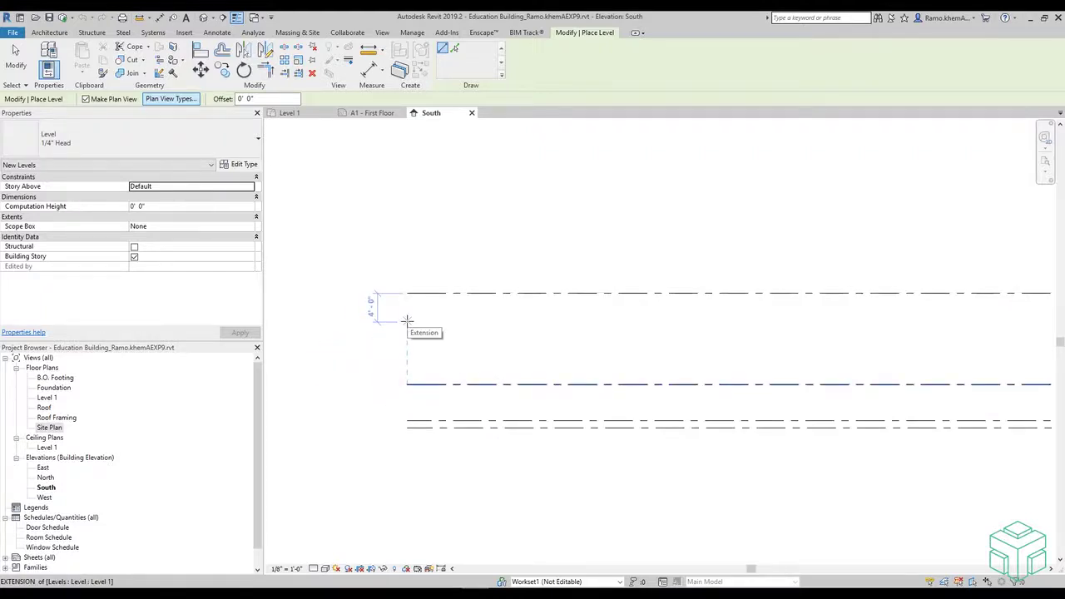
{"action": "scroll", "coordinate": [406, 321], "scroll_direction": "down", "scroll_amount": 4}
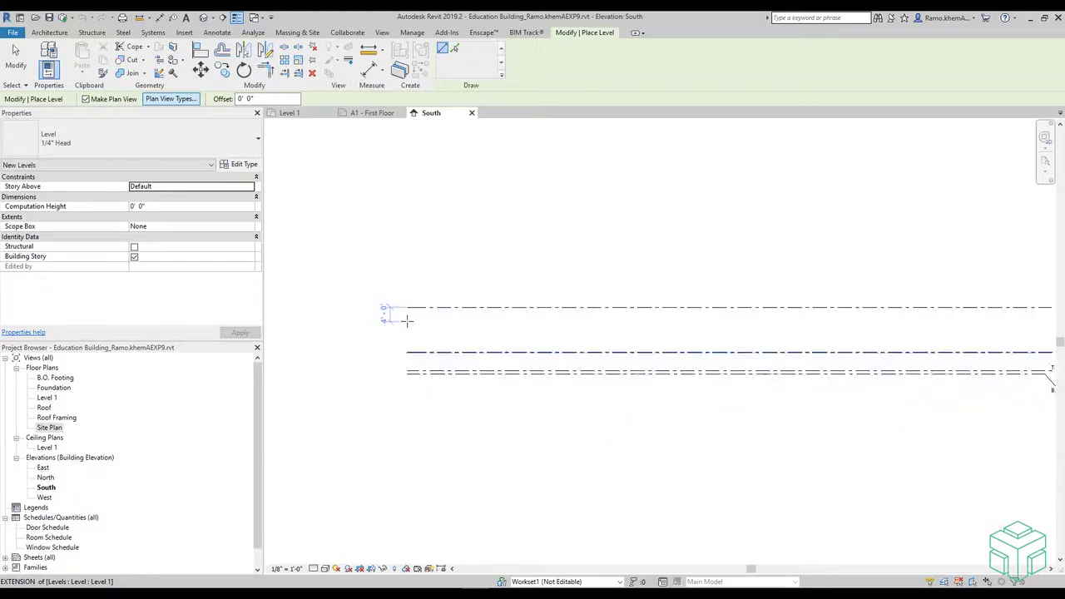
{"action": "left_click", "coordinate": [404, 327]}
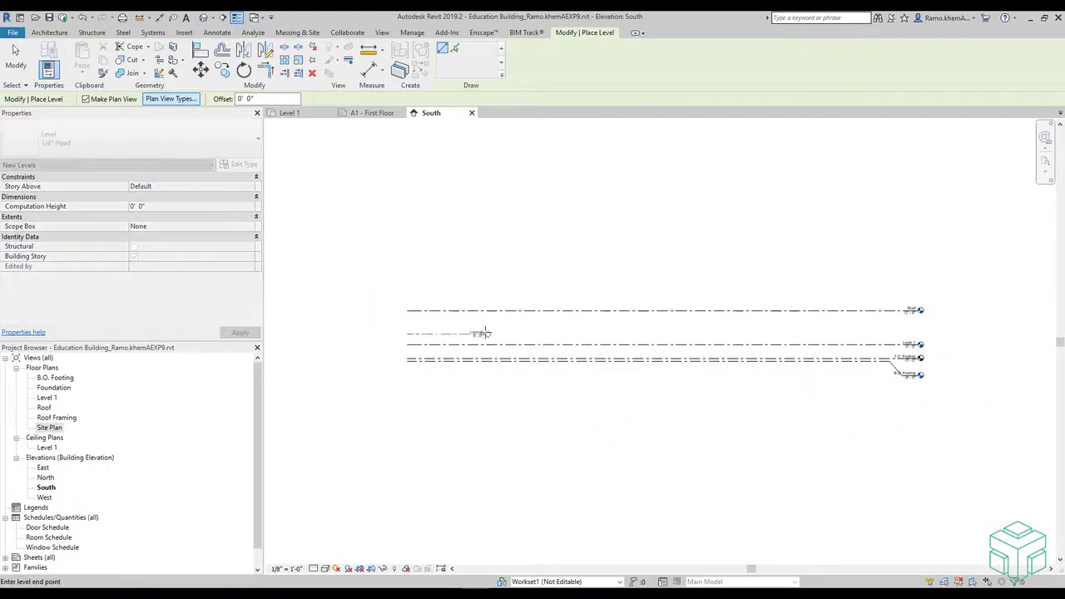
{"action": "scroll", "coordinate": [931, 336], "scroll_direction": "up", "scroll_amount": 4}
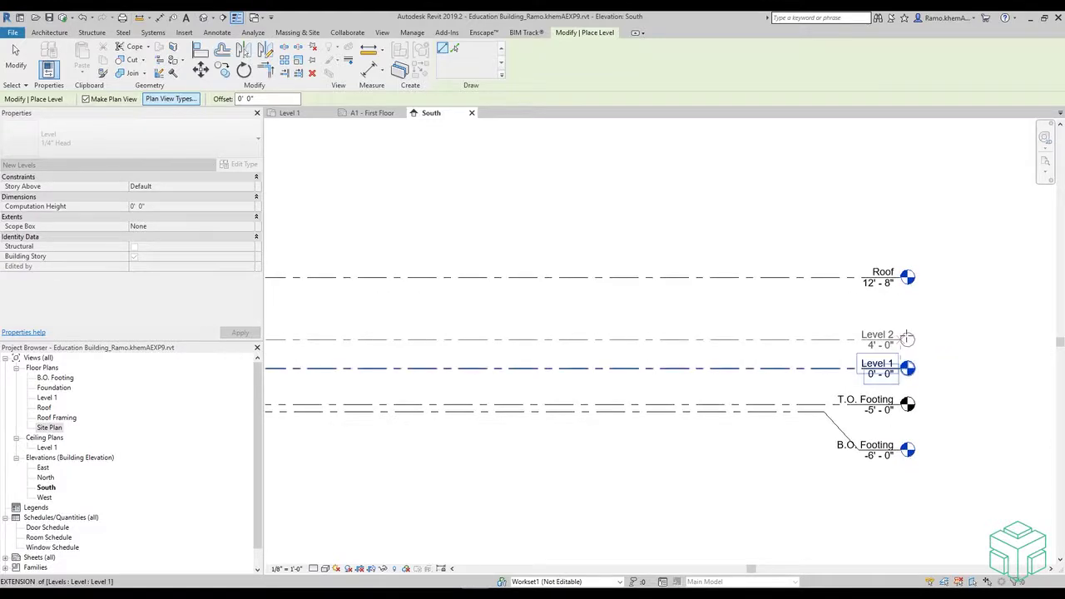
{"action": "left_click", "coordinate": [907, 338]}
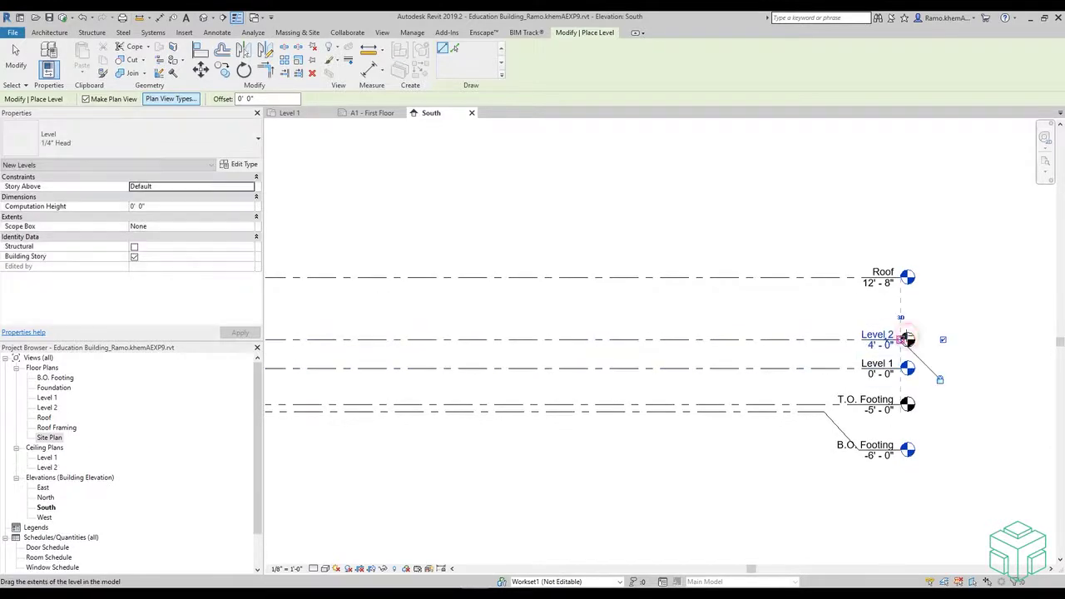
{"action": "scroll", "coordinate": [963, 306], "scroll_direction": "down", "scroll_amount": 3}
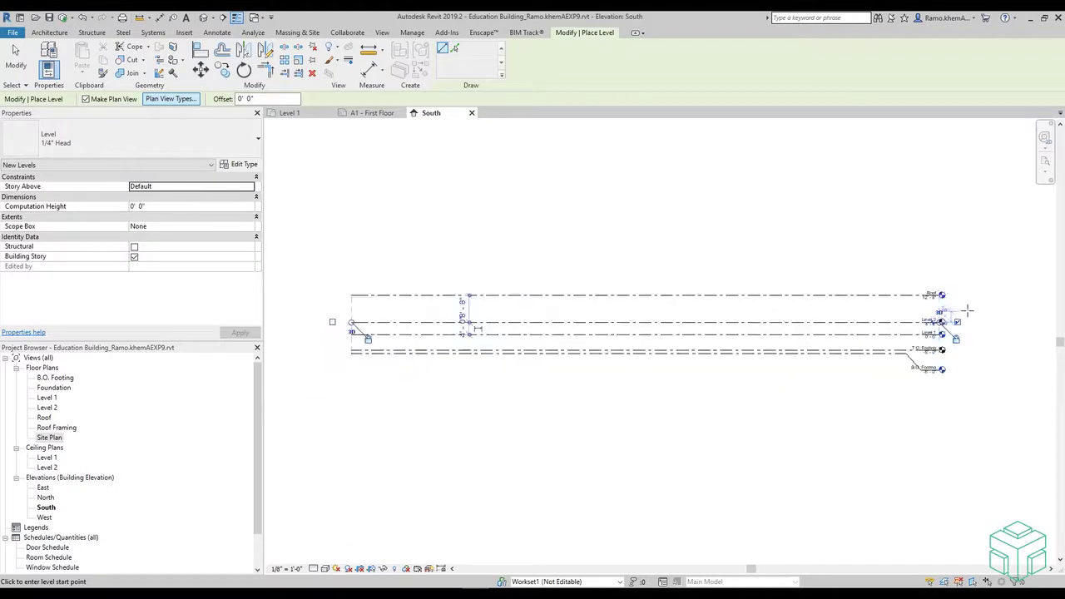
{"action": "scroll", "coordinate": [915, 354], "scroll_direction": "up", "scroll_amount": 1}
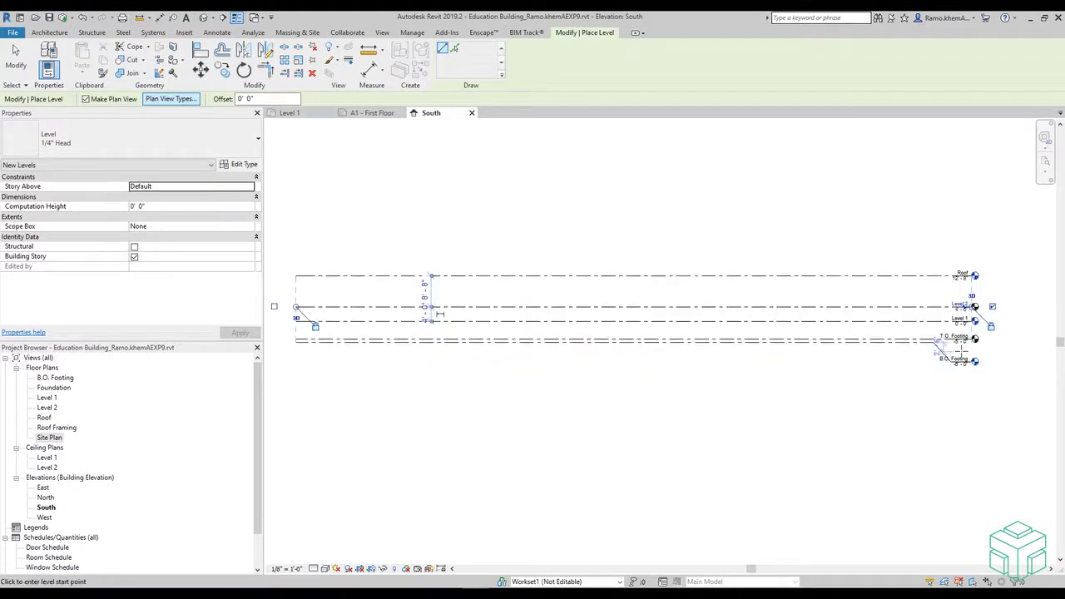
{"action": "scroll", "coordinate": [986, 320], "scroll_direction": "up", "scroll_amount": 3}
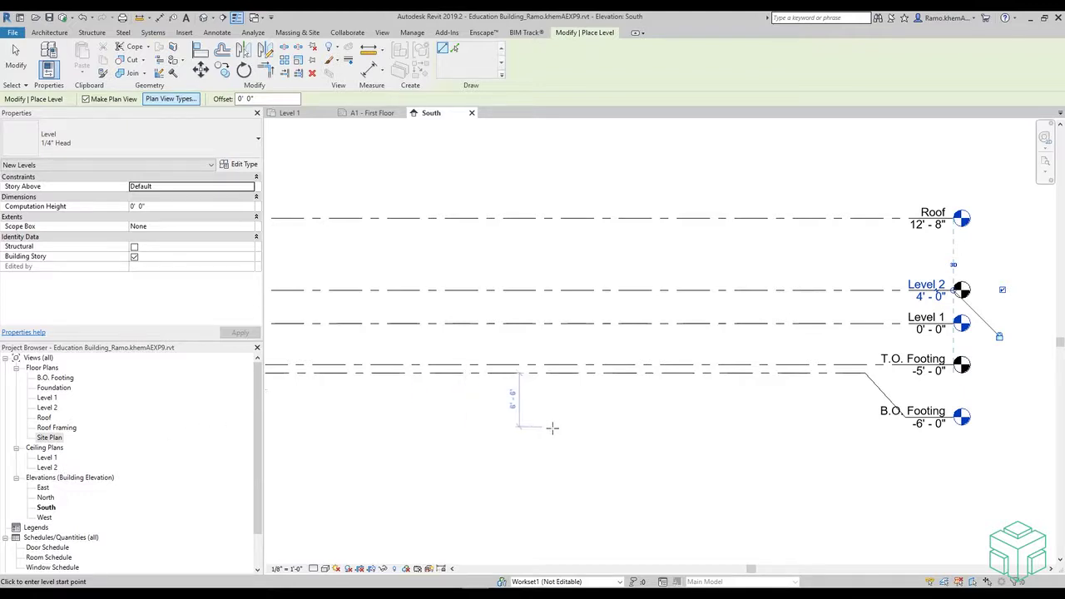
{"action": "key", "text": "Escape"}
{"action": "key", "text": "Escape"}
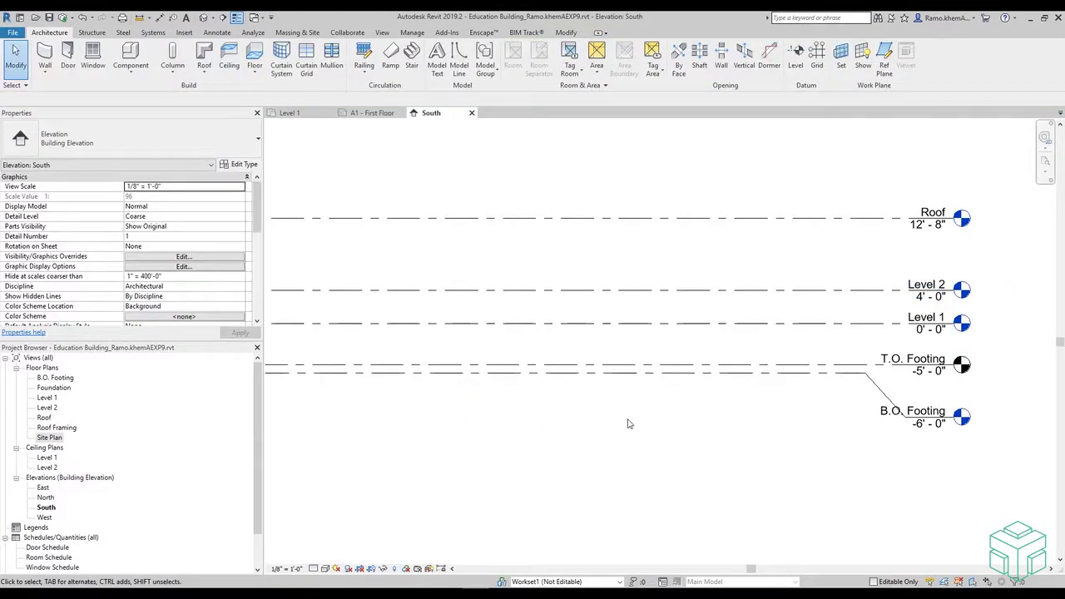
- Copy the Level 2 line upward to create Level 3 at 8'-0"
{"action": "scroll", "coordinate": [721, 376], "scroll_direction": "down", "scroll_amount": 2}
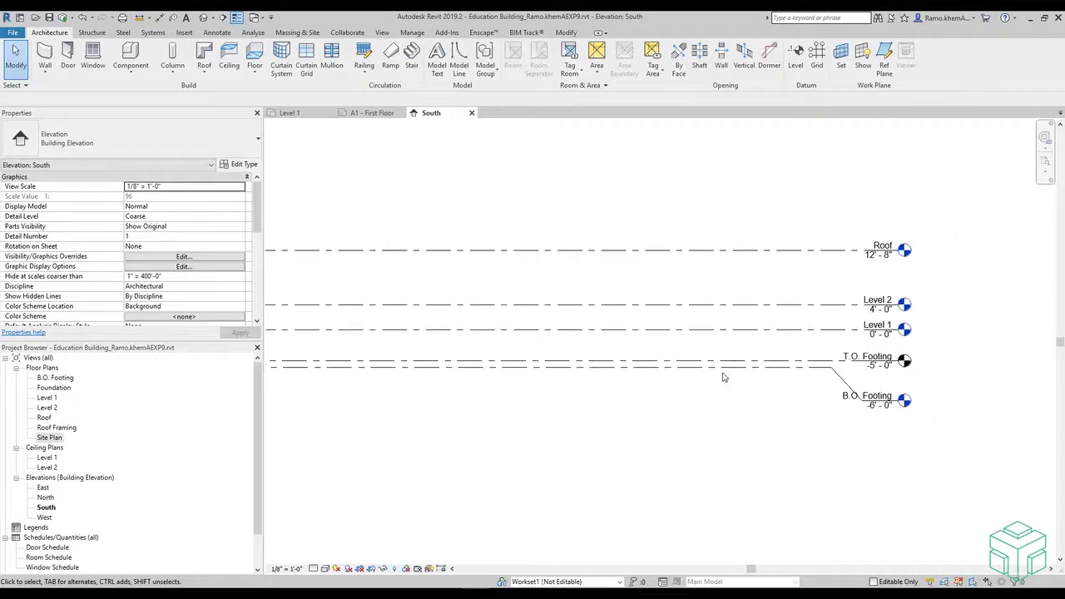
{"action": "scroll", "coordinate": [771, 426], "scroll_direction": "up", "scroll_amount": 1}
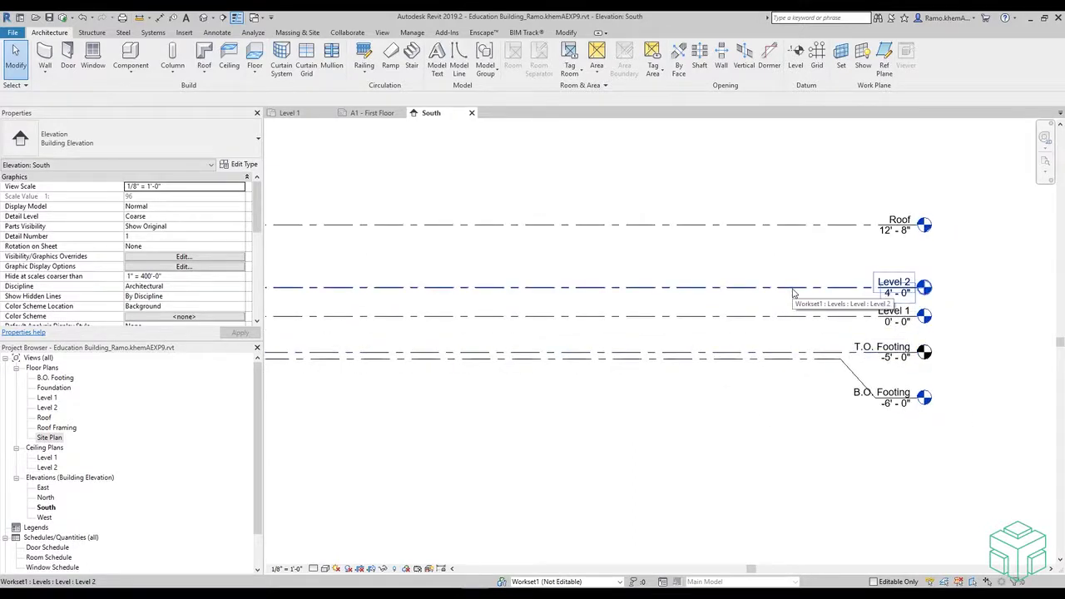
{"action": "left_click", "coordinate": [793, 293]}
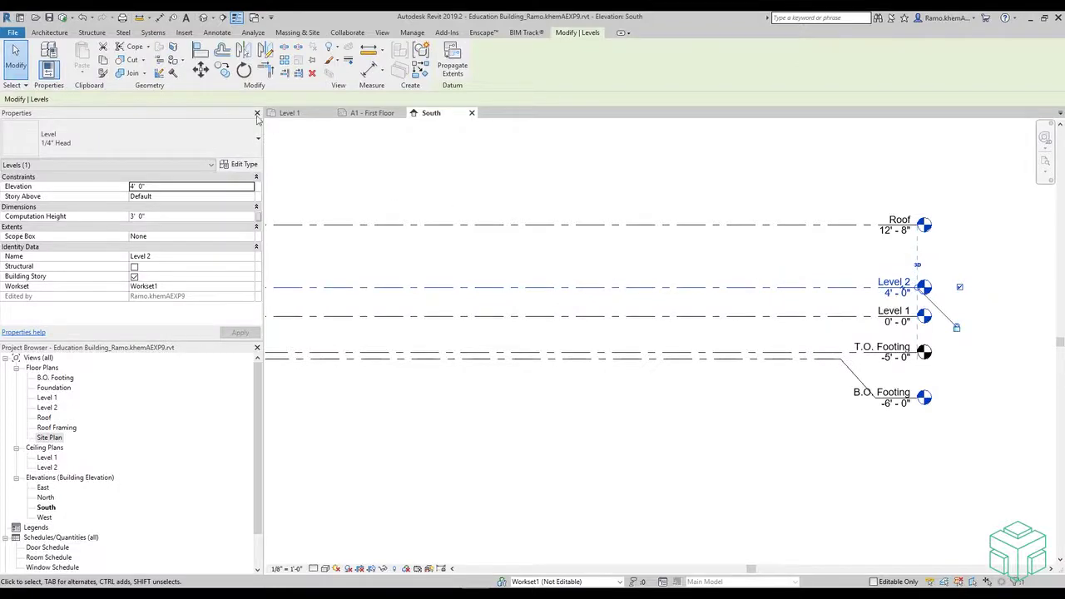
{"action": "left_click", "coordinate": [224, 72]}
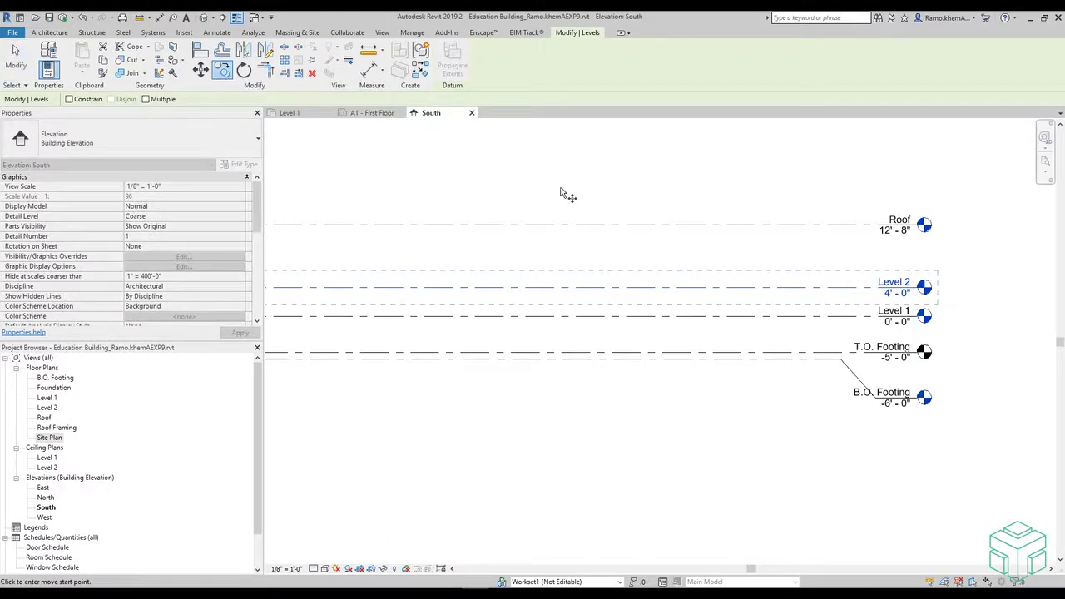
{"action": "scroll", "coordinate": [788, 245], "scroll_direction": "up", "scroll_amount": 1}
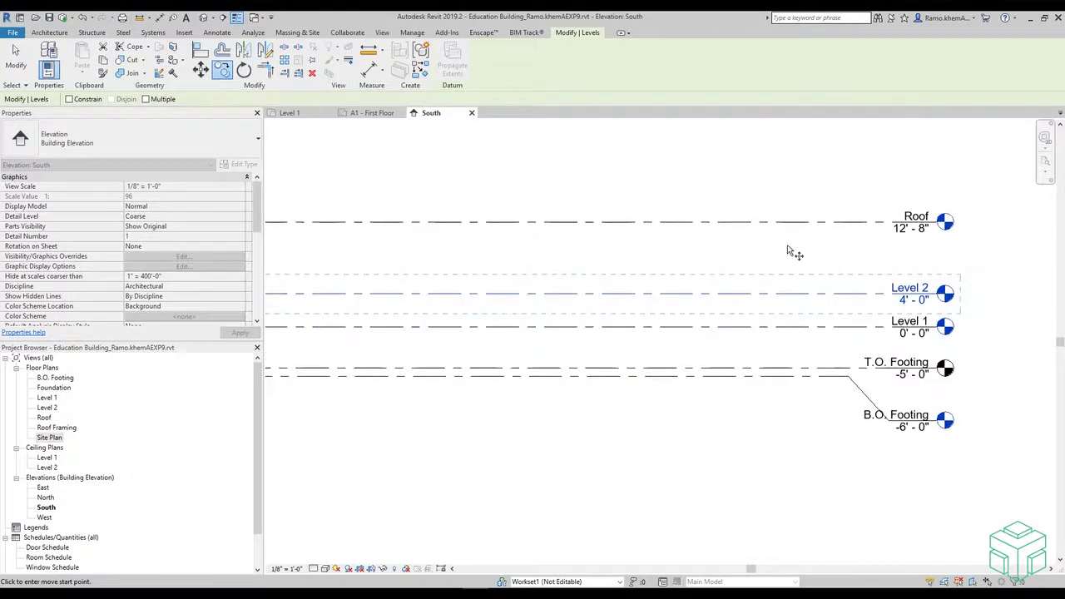
{"action": "left_click", "coordinate": [797, 294]}
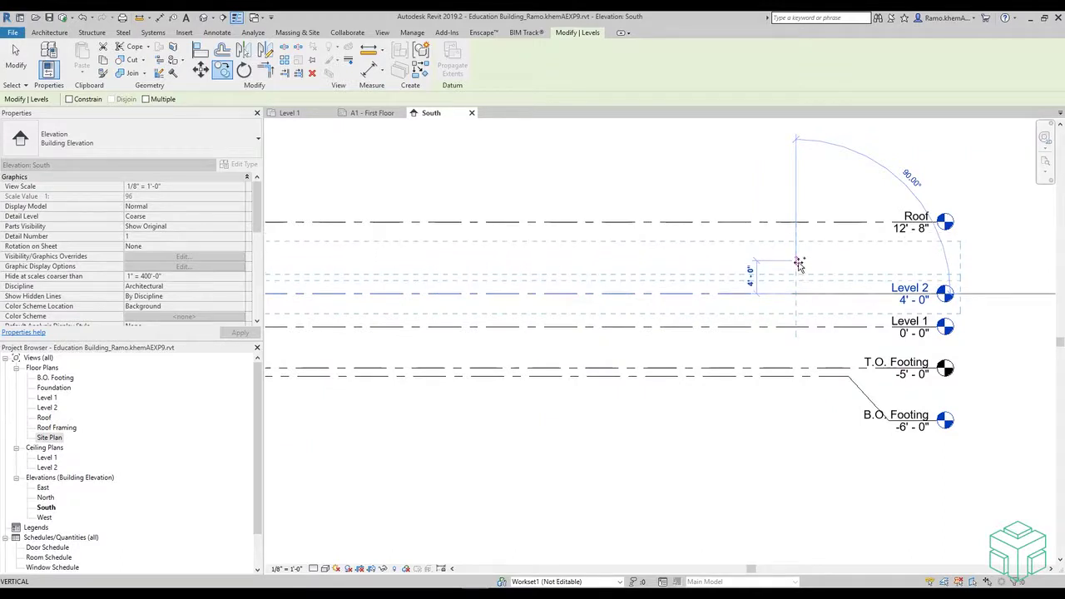
{"action": "left_click", "coordinate": [798, 264]}
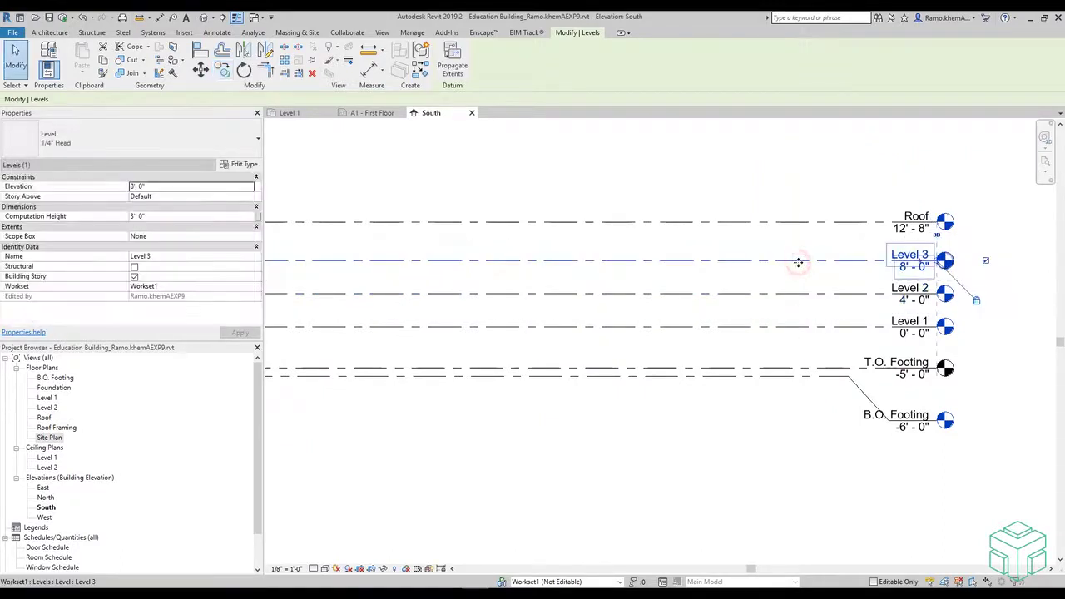
{"action": "scroll", "coordinate": [796, 261], "scroll_direction": "down", "scroll_amount": 2}
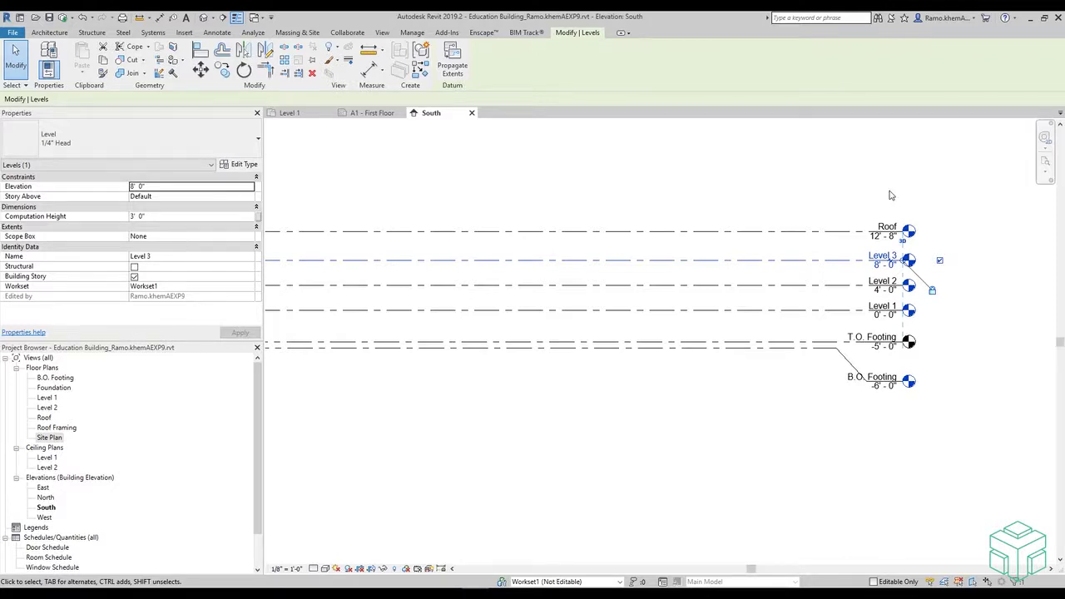
- Rename the Roof level to 'T.O. Parapet', also renaming its corresponding views
{"action": "left_click", "coordinate": [885, 229]}
{"action": "left_click", "coordinate": [883, 226]}
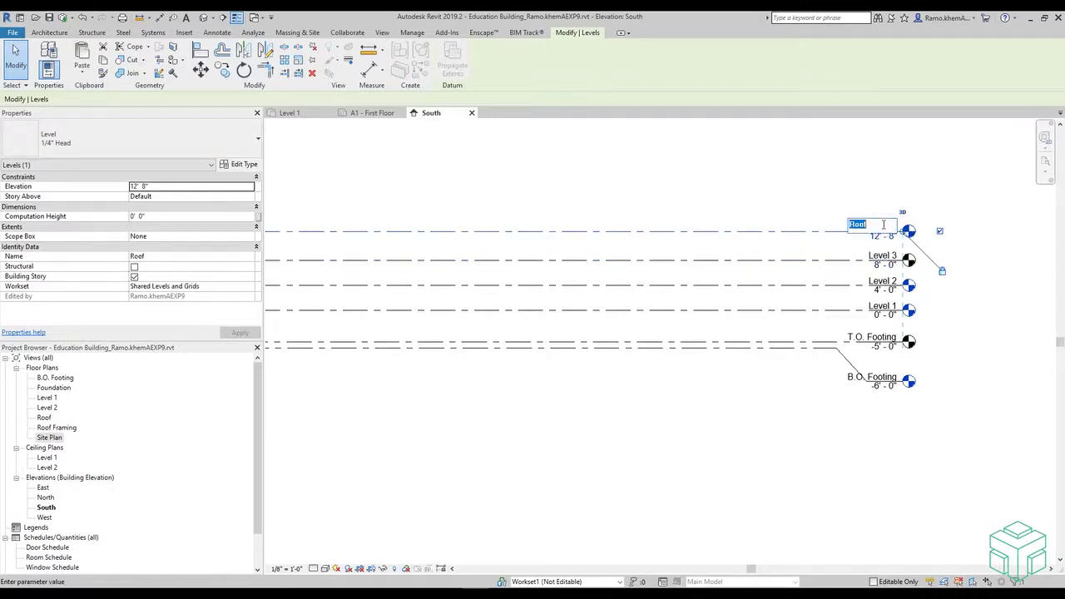
{"action": "type", "text": "T.O. Parapet"}
{"action": "key", "text": "Return"}
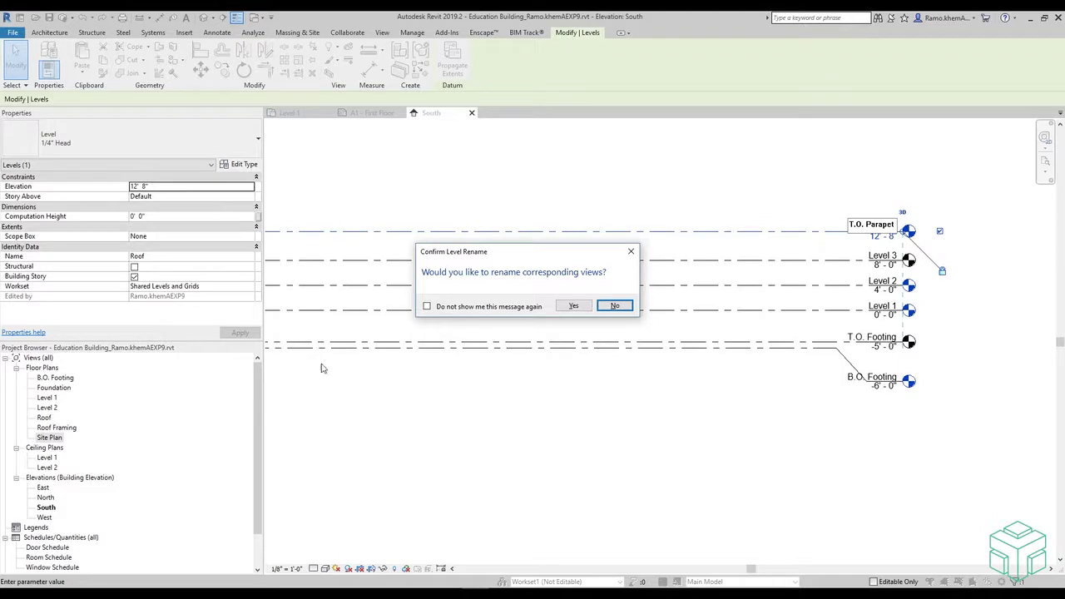
{"action": "left_click", "coordinate": [574, 306]}
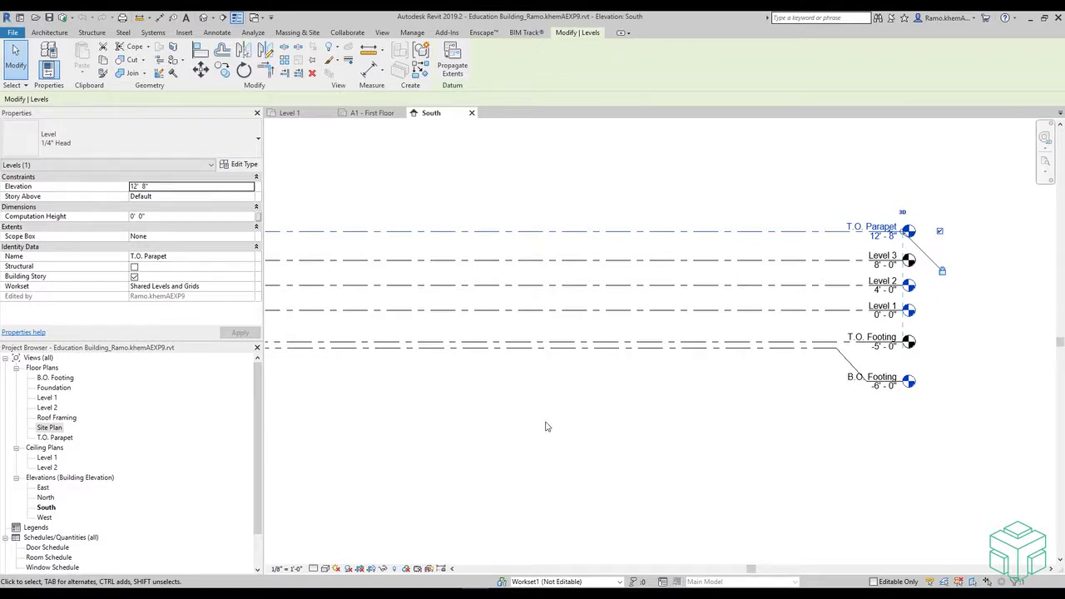
{"action": "left_click", "coordinate": [699, 380]}
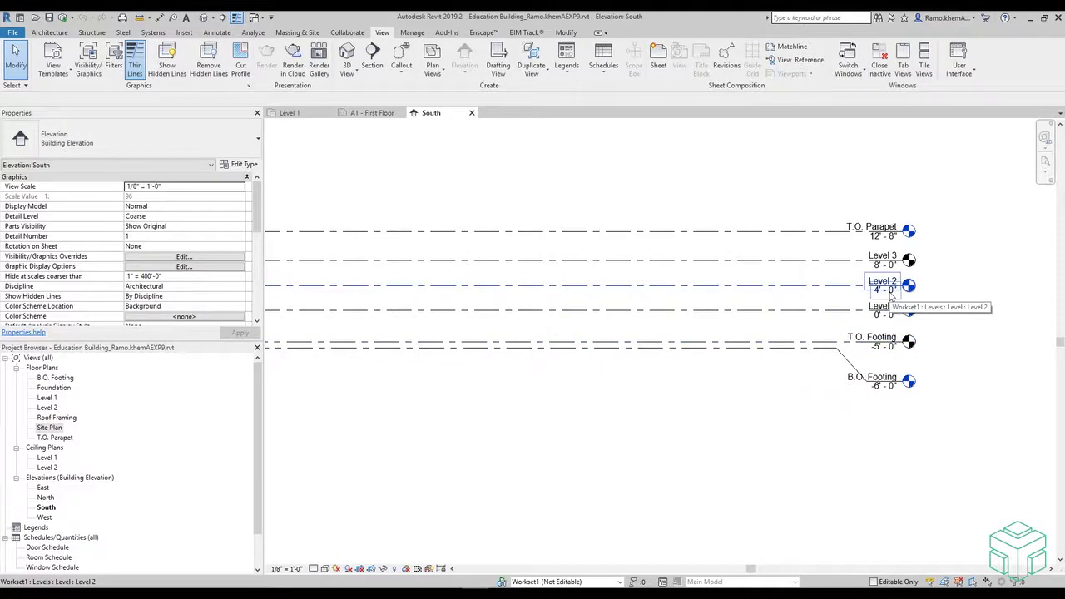
- Change the T.O. Parapet level's elevation to 48'-0"
{"action": "left_click", "coordinate": [889, 293]}
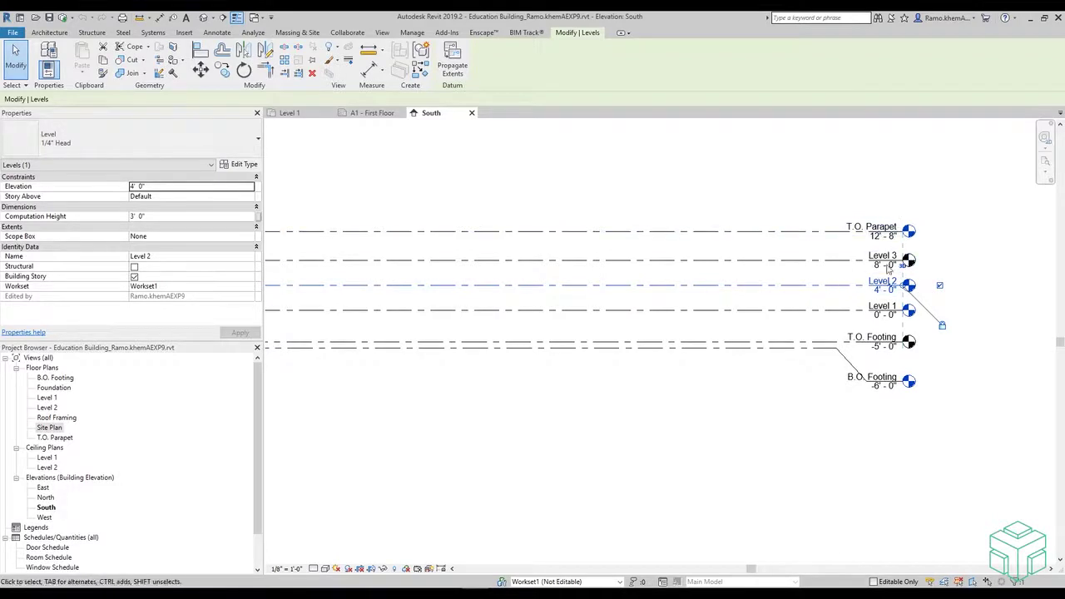
{"action": "left_click", "coordinate": [964, 237]}
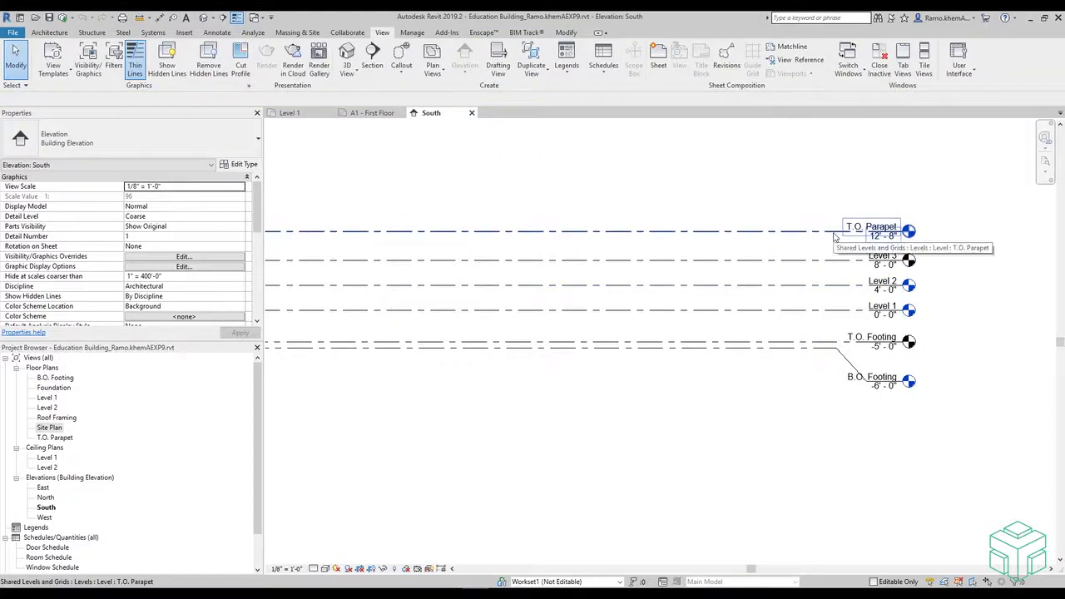
{"action": "left_click", "coordinate": [834, 234]}
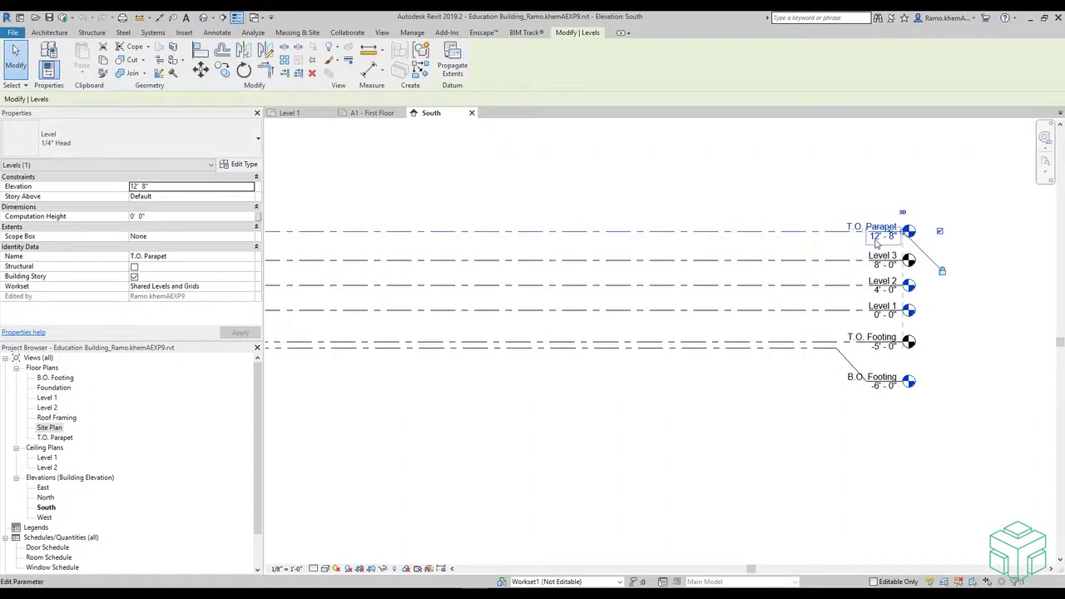
{"action": "left_click", "coordinate": [876, 240]}
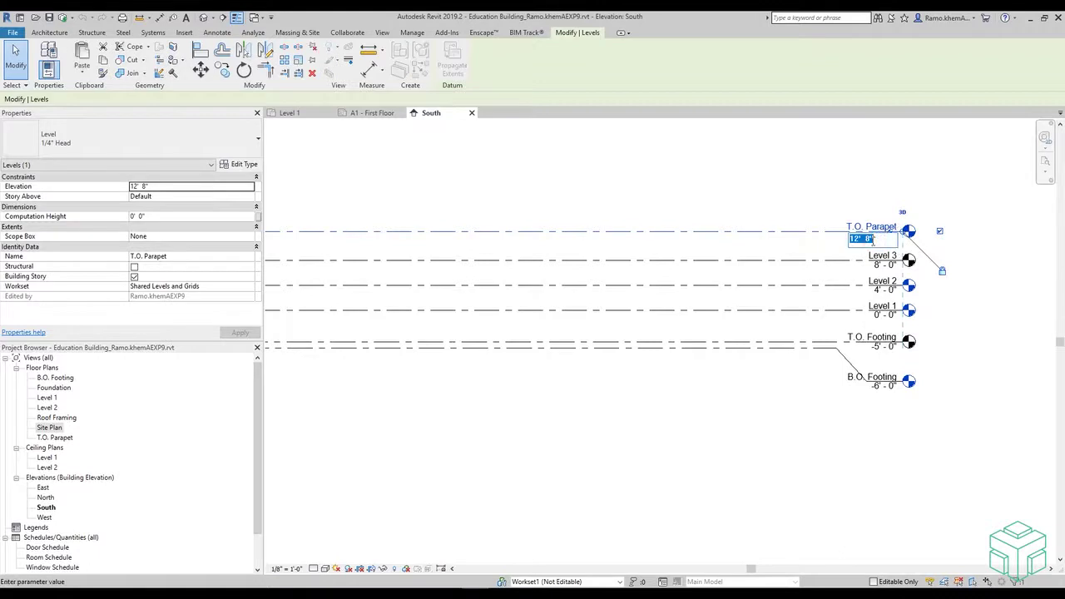
{"action": "type", "text": "48"}
{"action": "key", "text": "Return"}
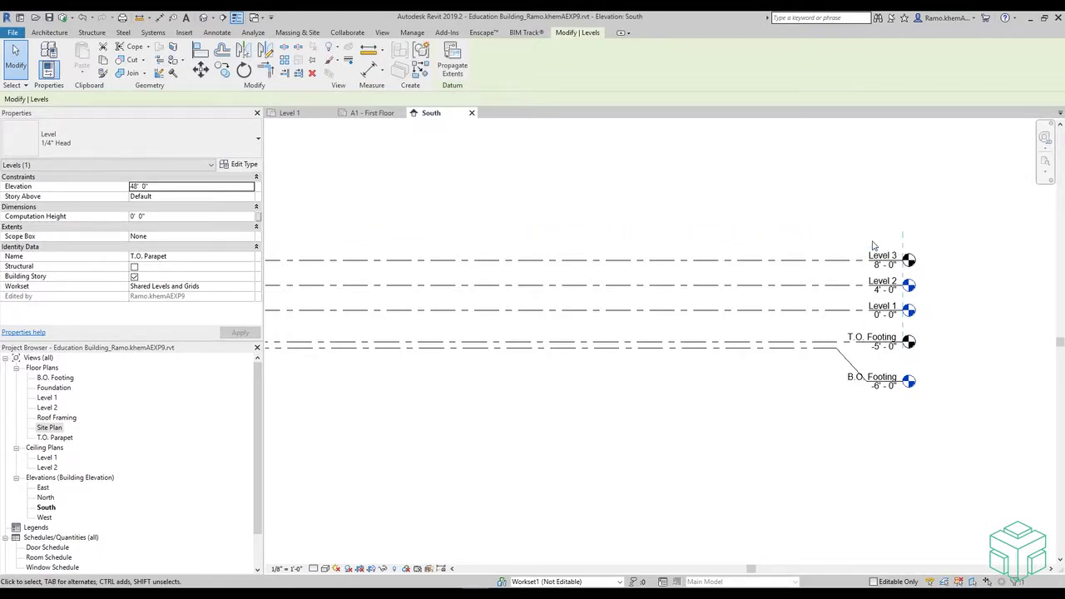
- Undo and redo the 48' elevation change, then zoom out
{"action": "key", "text": "ctrl+z"}
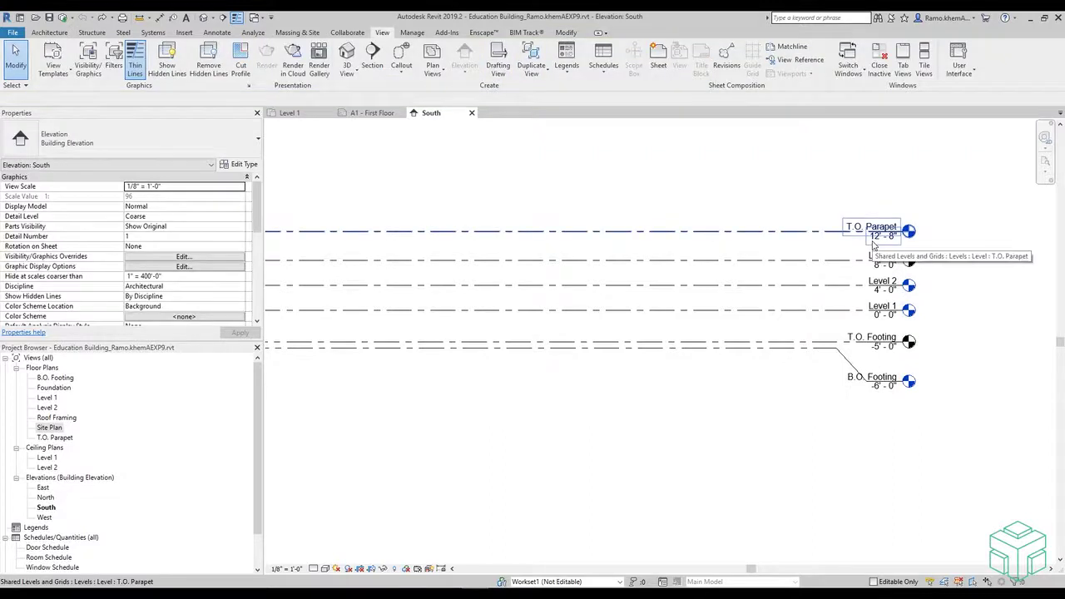
{"action": "key", "text": "ctrl+y"}
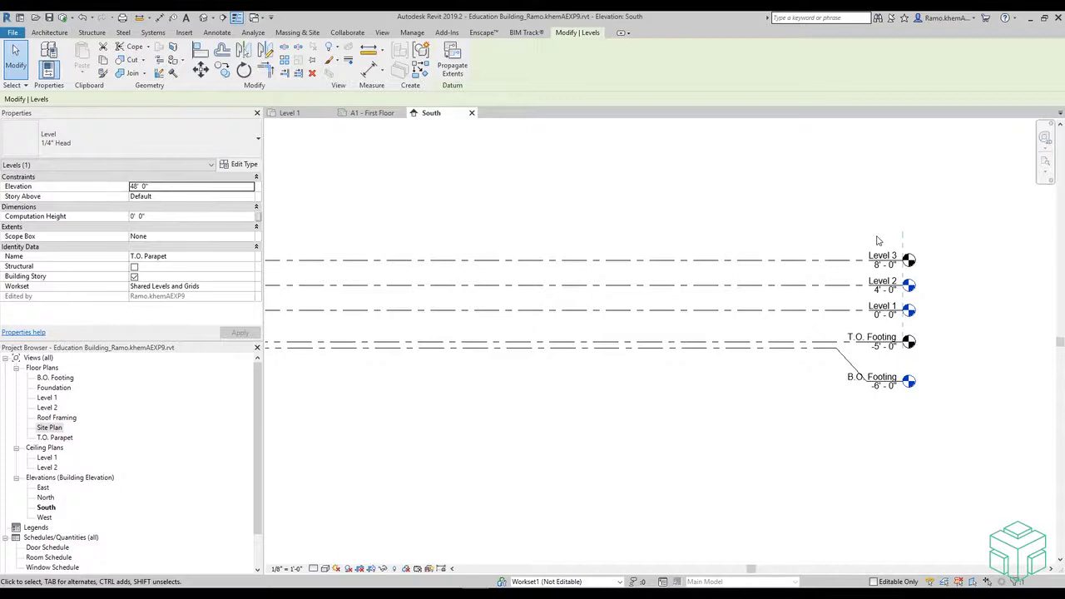
{"action": "scroll", "coordinate": [877, 241], "scroll_direction": "down", "scroll_amount": 4}
{"action": "scroll", "coordinate": [885, 150], "scroll_direction": "up", "scroll_amount": 3}
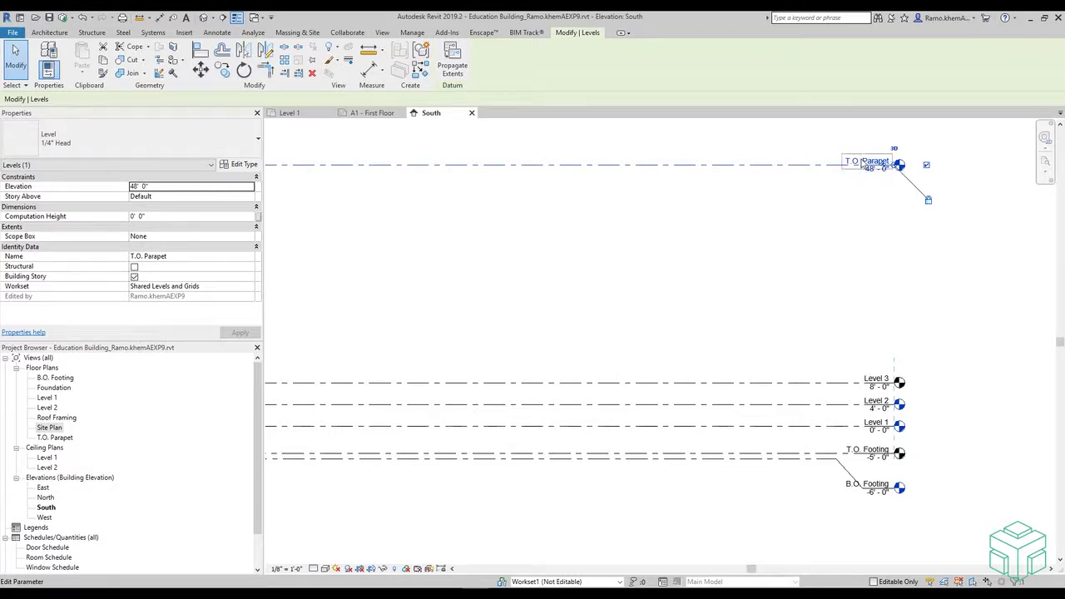
{"action": "scroll", "coordinate": [878, 408], "scroll_direction": "up", "scroll_amount": 4}
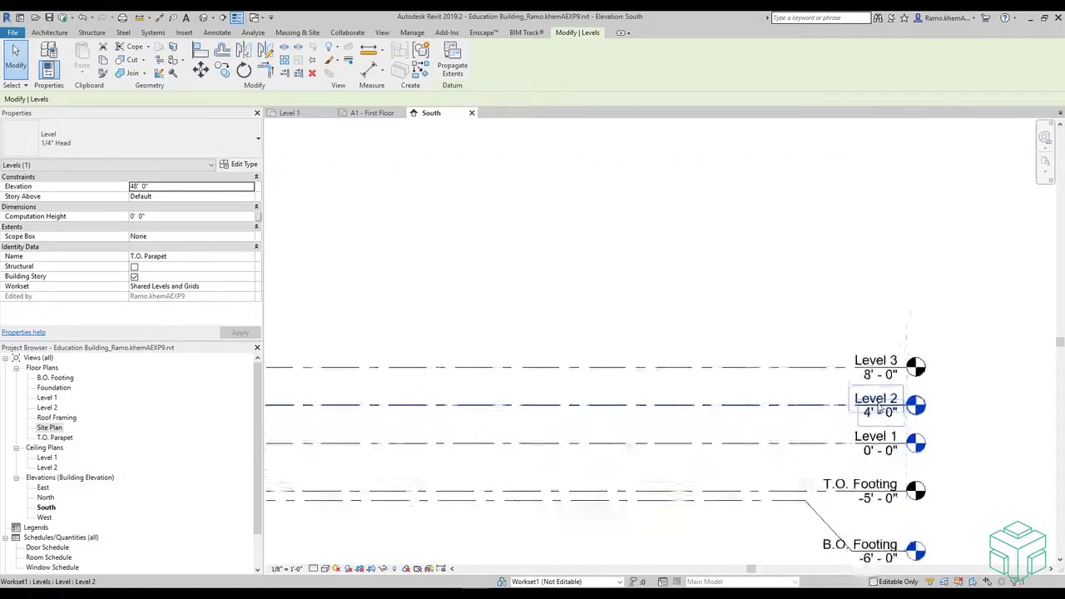
- Set Level 3's elevation to 30'-0"
{"action": "left_click", "coordinate": [865, 372]}
{"action": "left_click", "coordinate": [865, 368]}
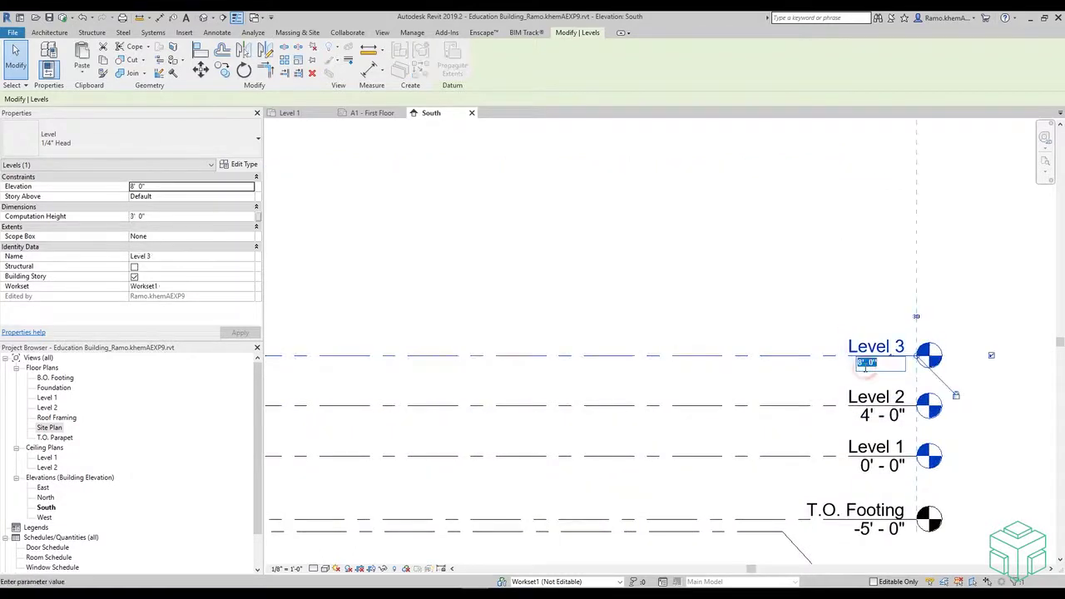
{"action": "type", "text": "30"}
{"action": "key", "text": "Return"}
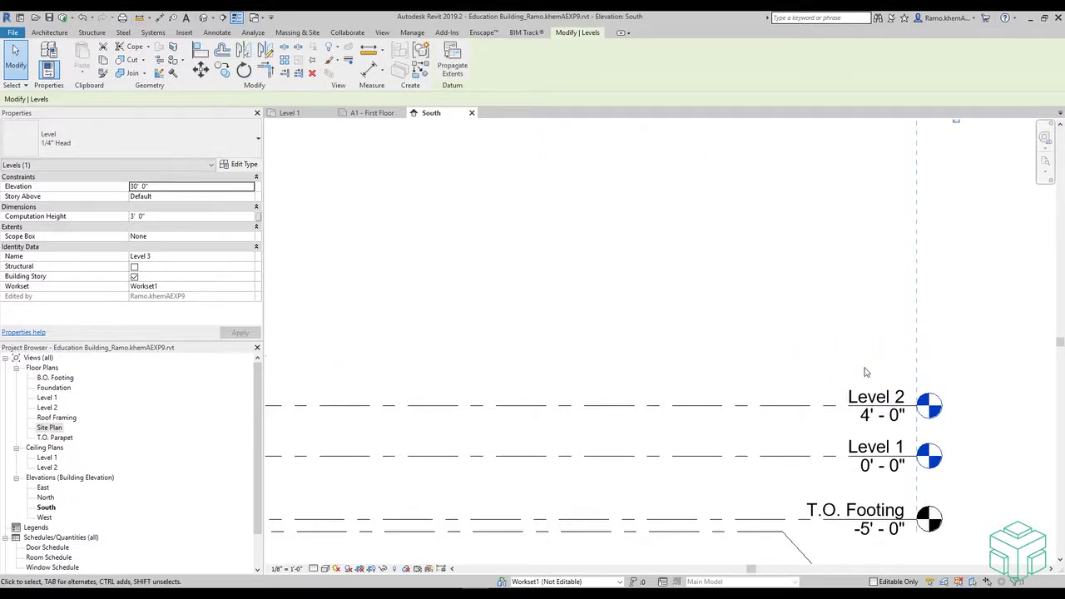
{"action": "scroll", "coordinate": [866, 372], "scroll_direction": "down", "scroll_amount": 3}
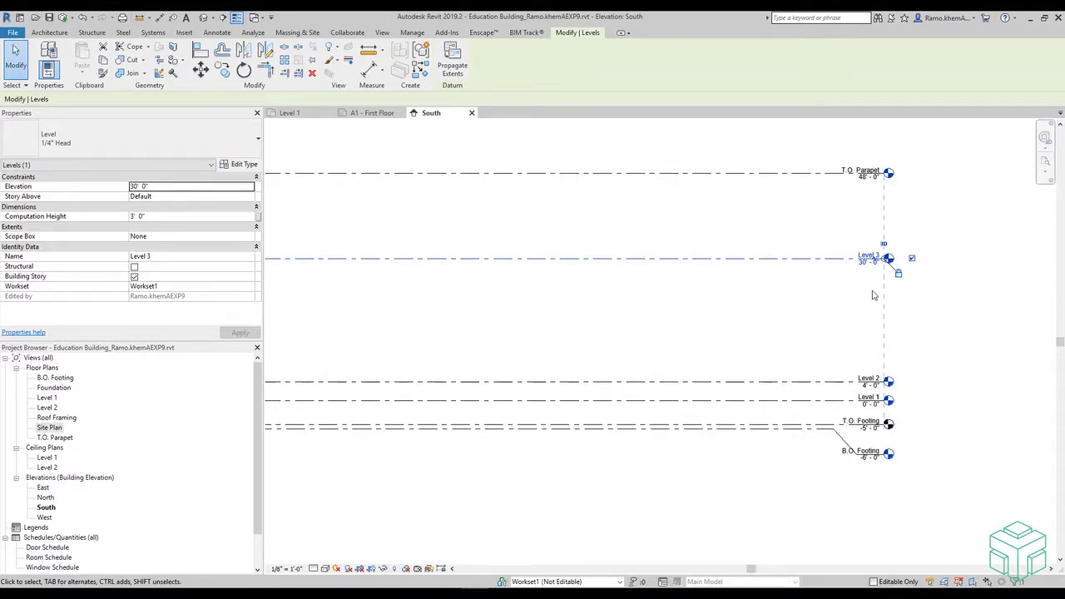
{"action": "scroll", "coordinate": [869, 389], "scroll_direction": "up", "scroll_amount": 5}
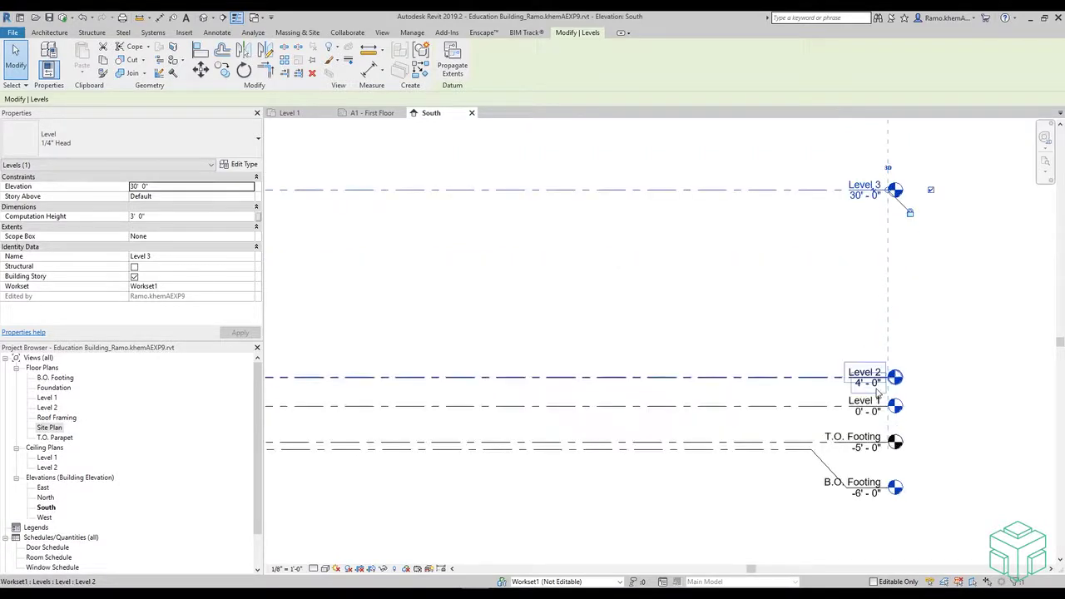
- Set Level 2's elevation to 16'-0"
{"action": "left_click", "coordinate": [853, 397]}
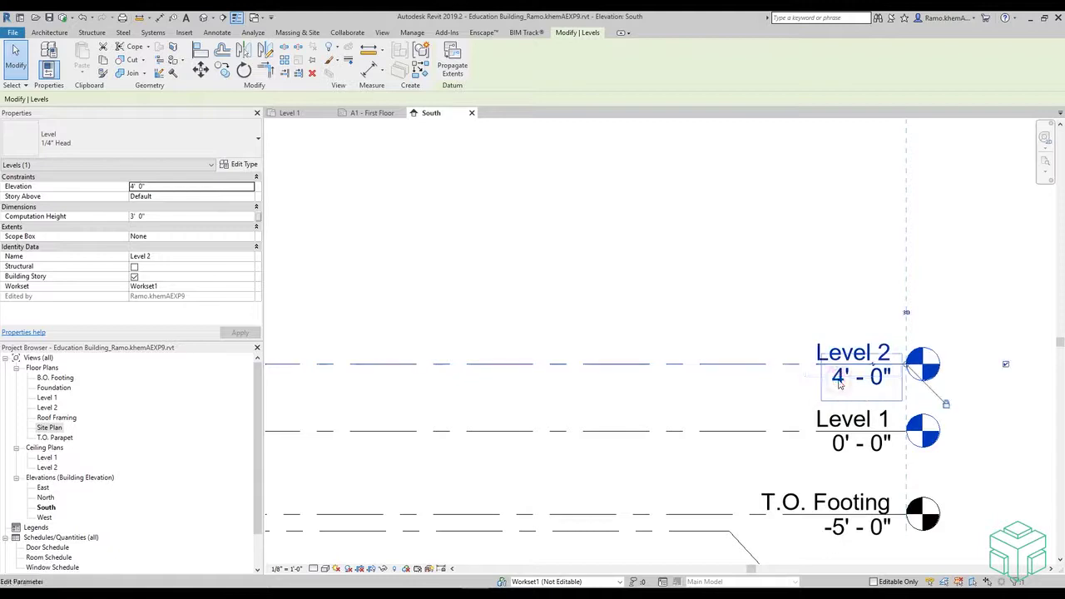
{"action": "left_click", "coordinate": [842, 389]}
{"action": "type", "text": "16"}
{"action": "key", "text": "Return"}
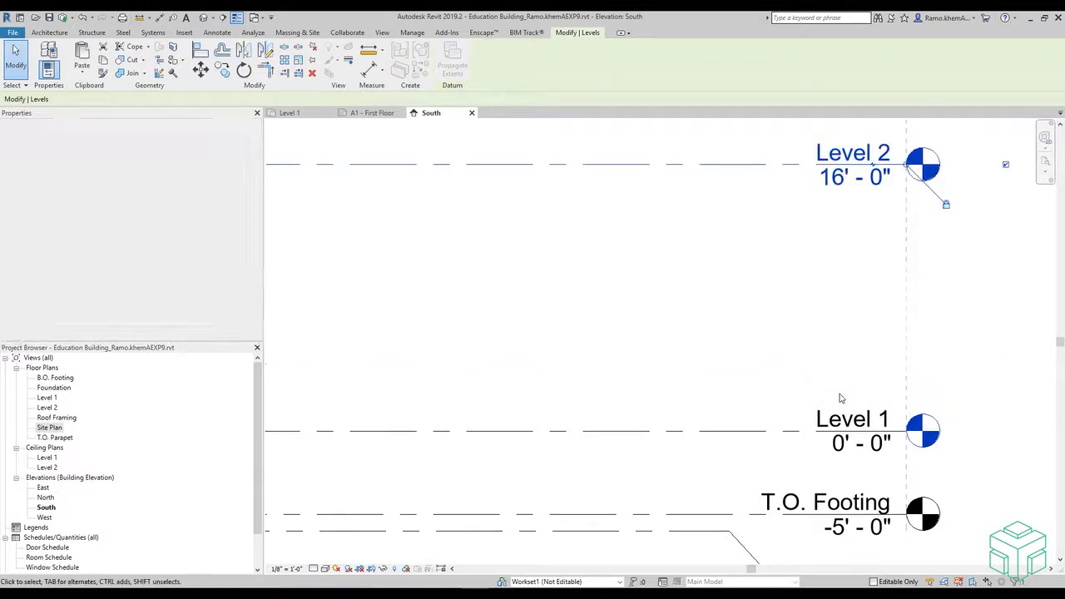
{"action": "scroll", "coordinate": [841, 401], "scroll_direction": "down", "scroll_amount": 1}
{"action": "scroll", "coordinate": [840, 401], "scroll_direction": "down", "scroll_amount": 5}
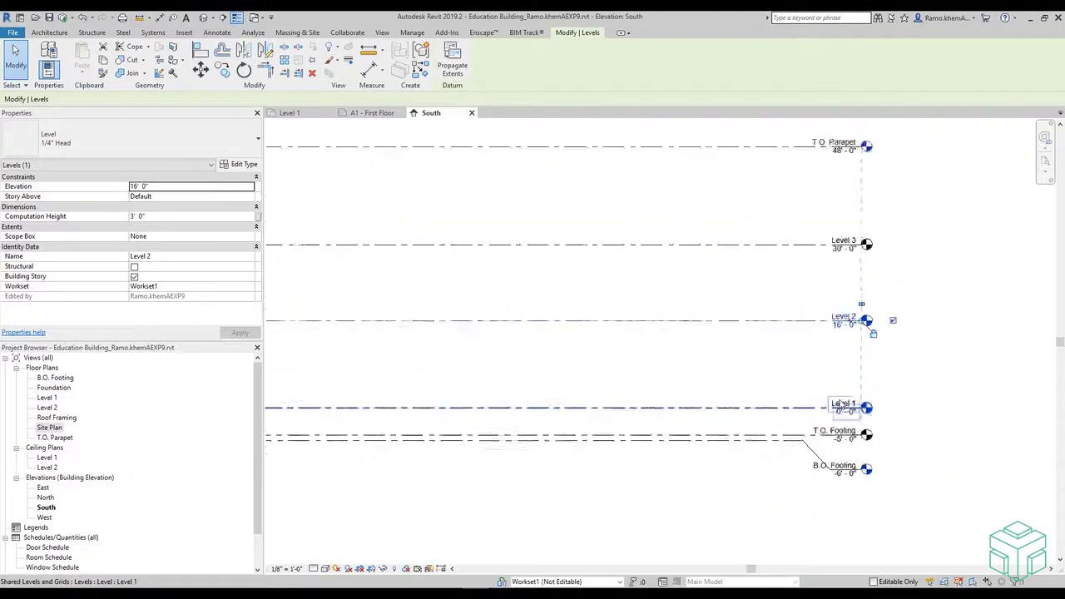
{"action": "left_click", "coordinate": [891, 392]}
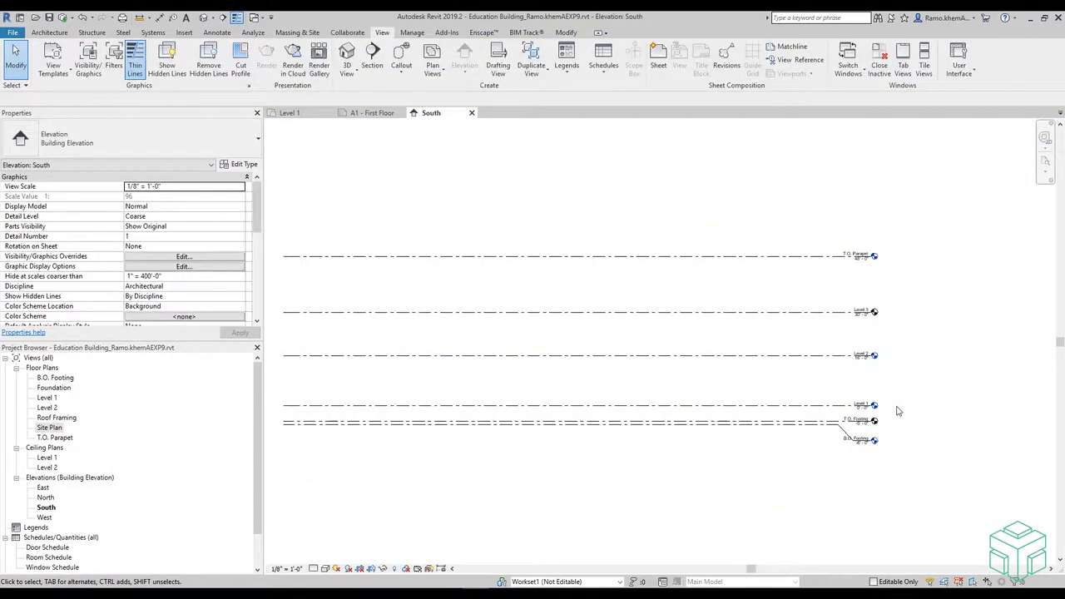